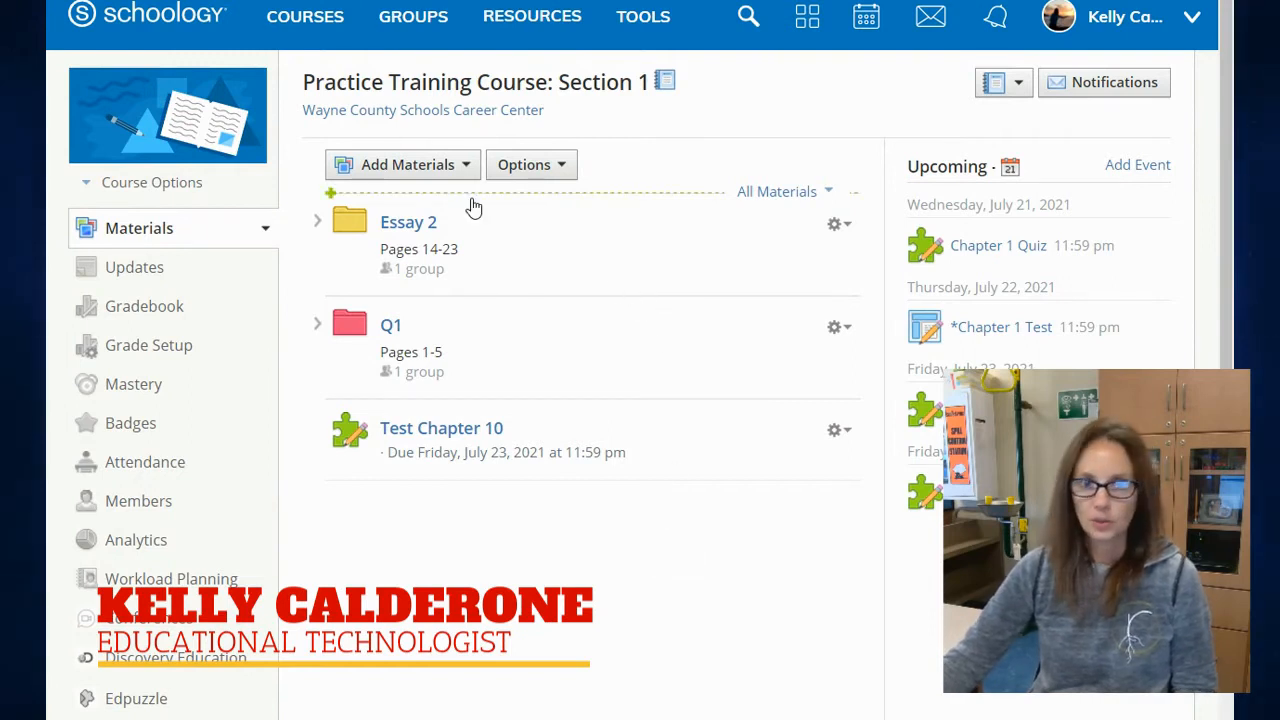
- Start a new discussion in the course materials and title it "Introduce Yourself"
click(453, 168)
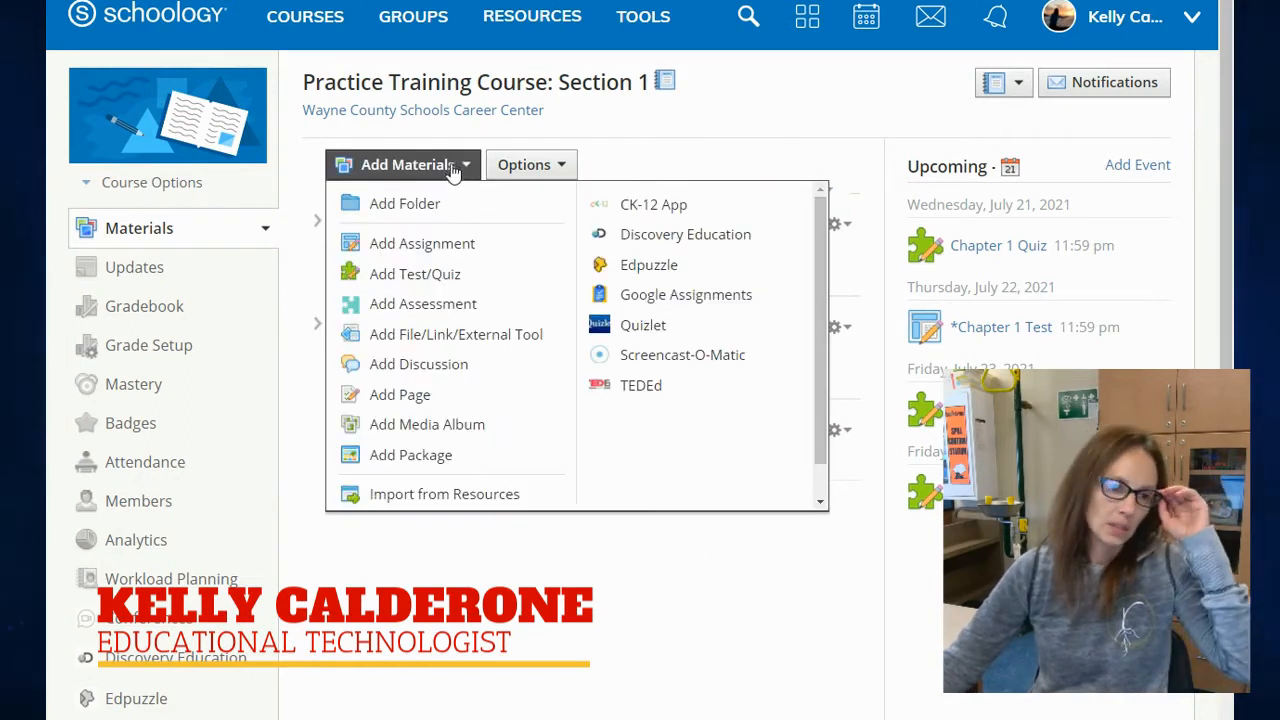
click(458, 364)
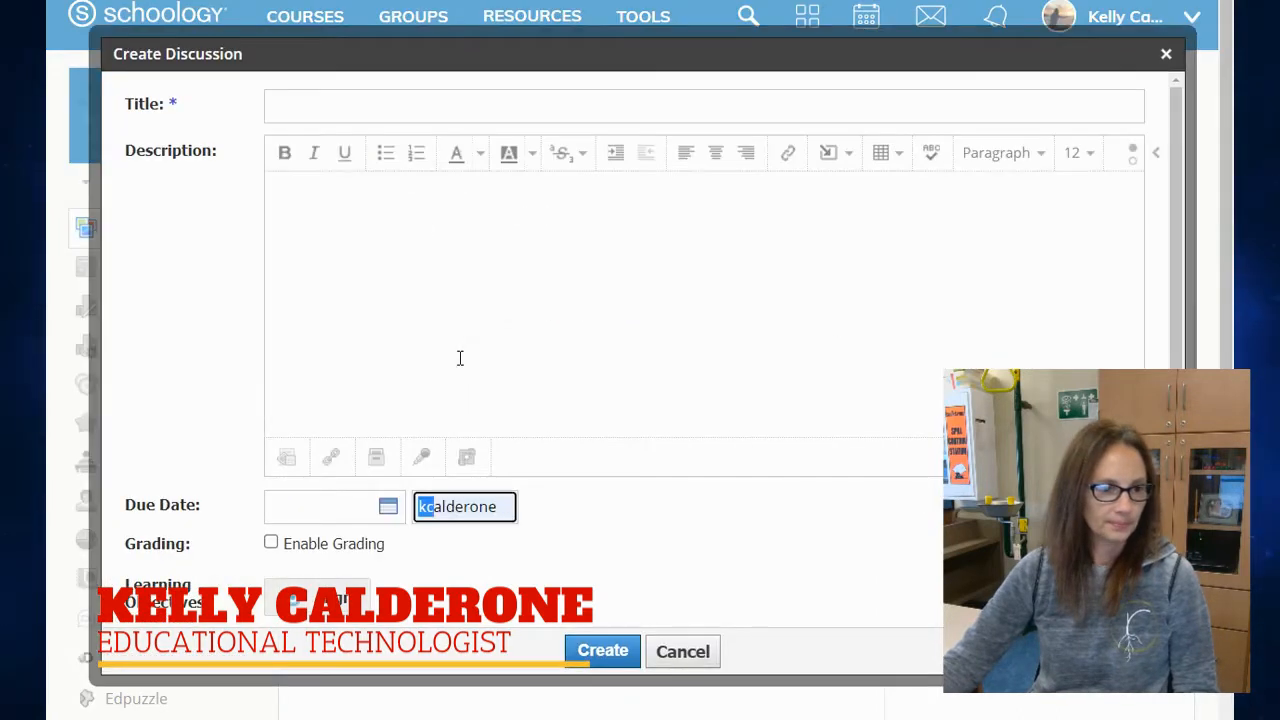
click(465, 109)
text(Intr)
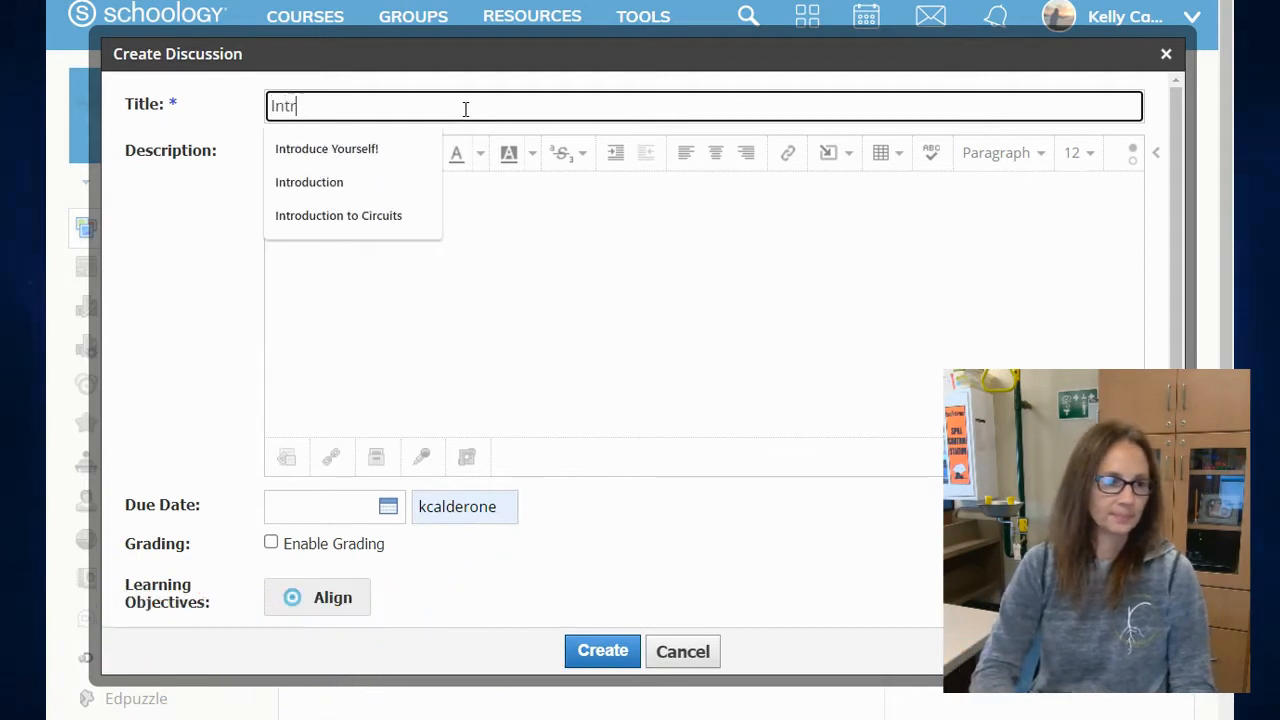
key(Down)
key(Return)
- Write the description asking students to introduce themselves in three sentences in the "Write a comment box" and reply to at least two others' posts
click(500, 318)
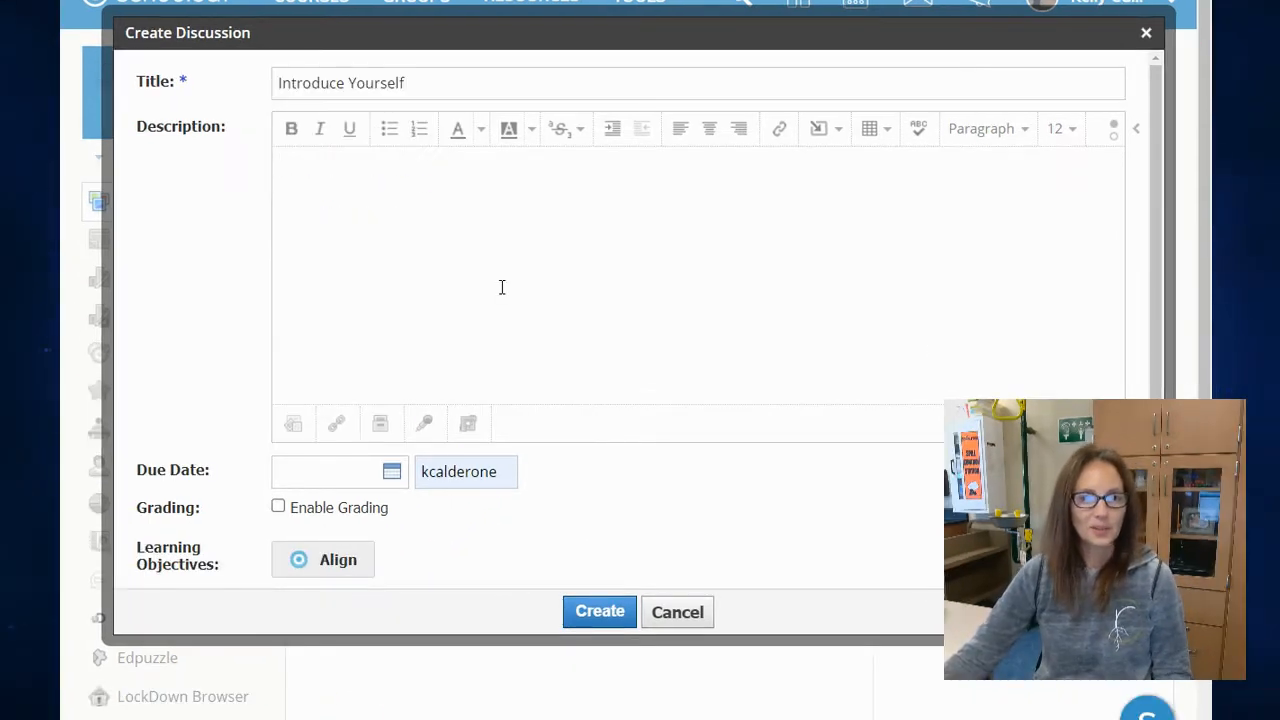
text(Please introduce yourself by typing three sentences about you in the "Write a comment box." THEN, please respond to at least two others by clicking "reply" under their posts.)
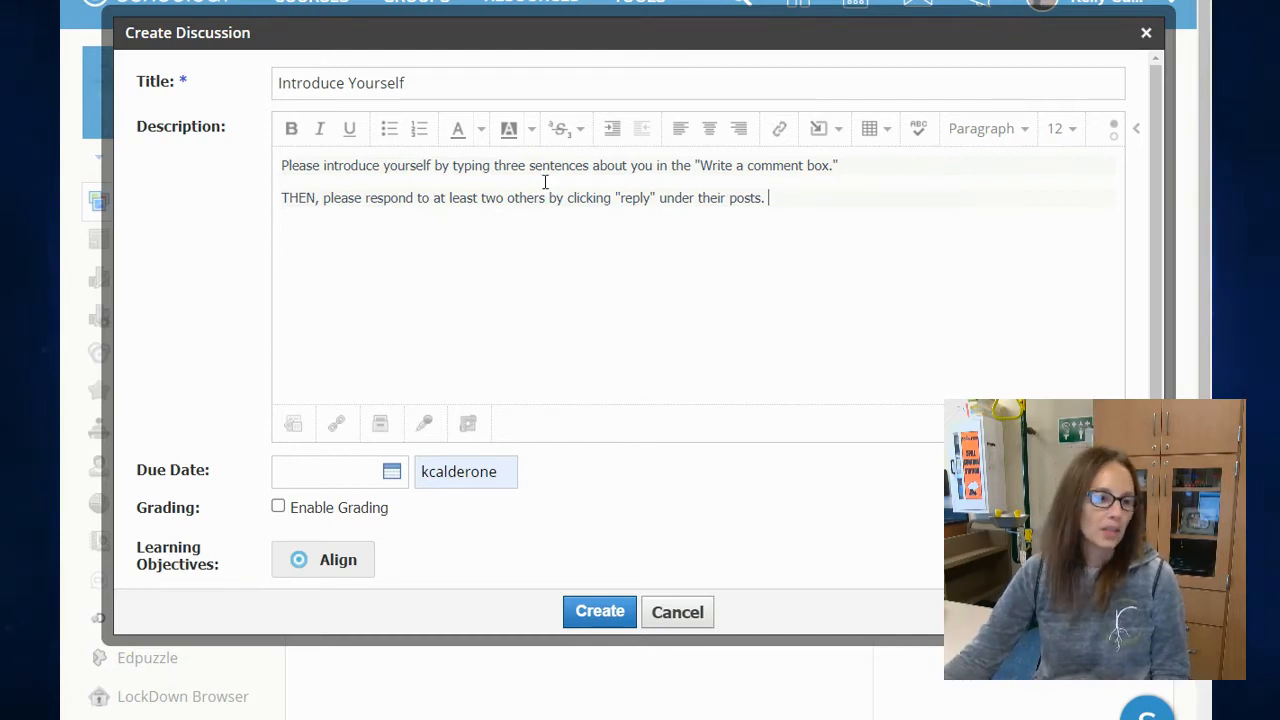
- Review the description's instructions on using the comment box and replying to classmates' posts
drag(466, 178, 603, 166)
drag(700, 166, 822, 170)
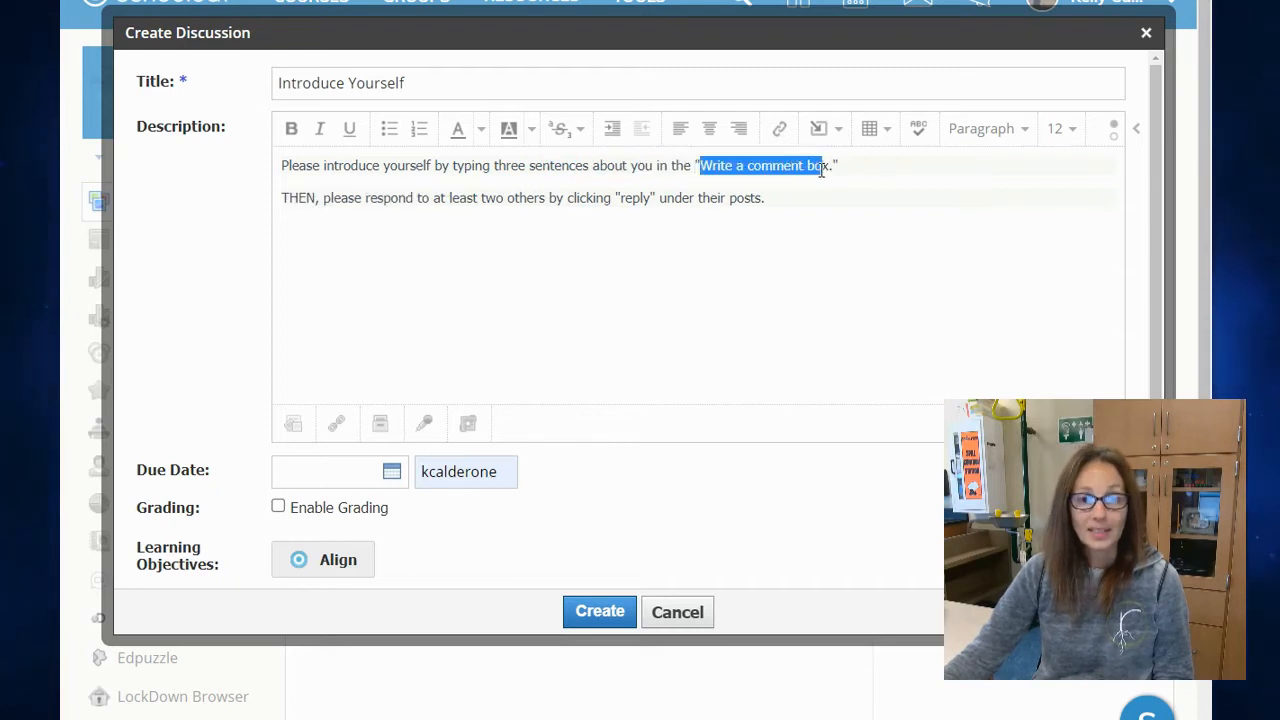
click(692, 194)
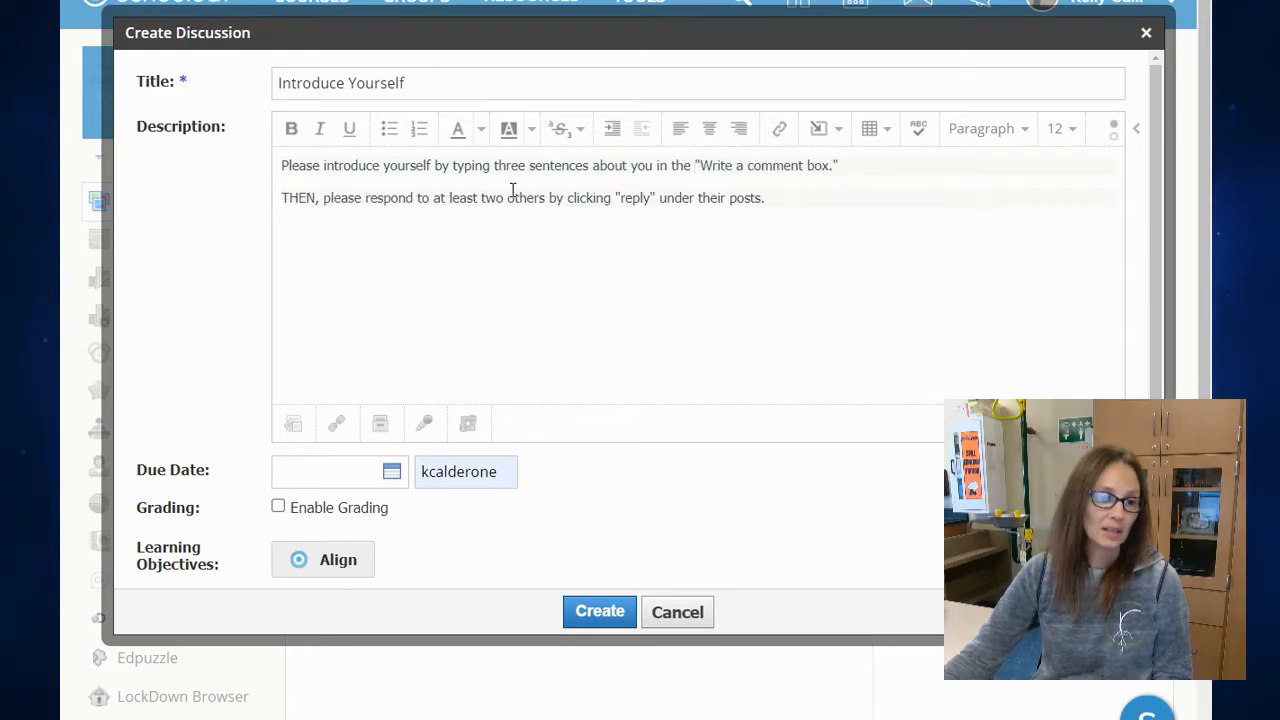
double_click(639, 198)
double_click(660, 200)
click(767, 198)
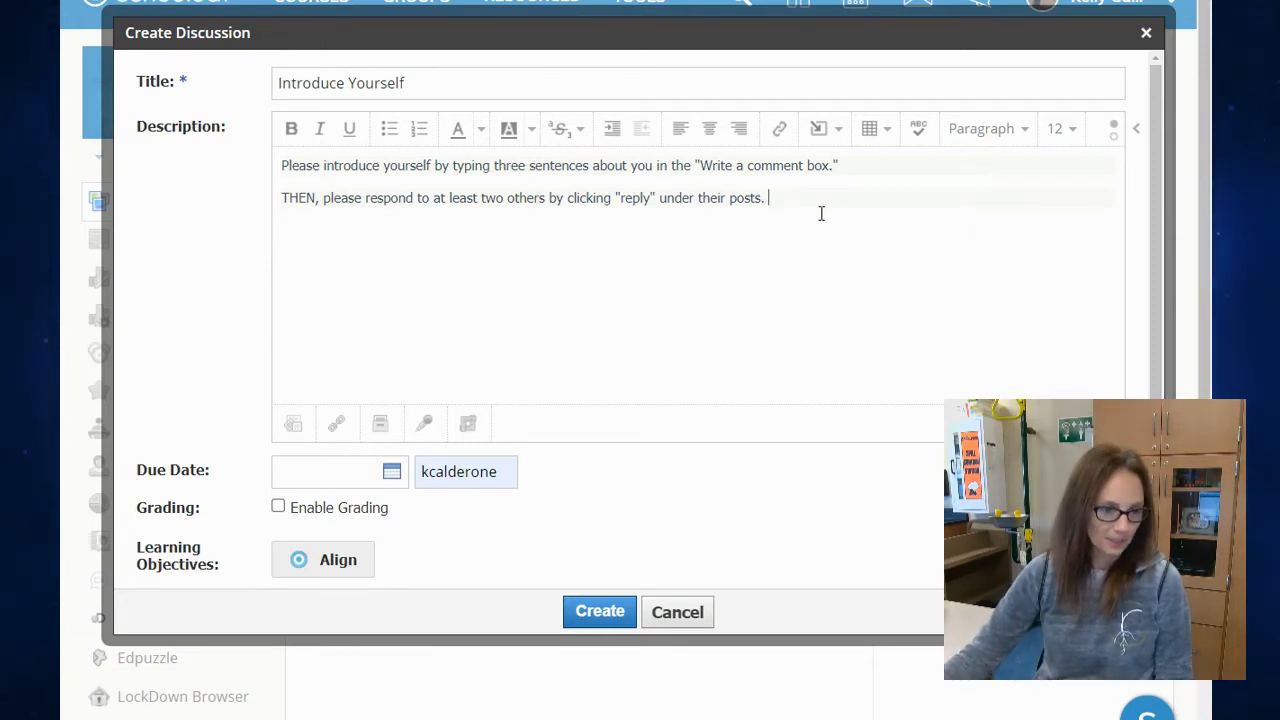
scroll(545, 318, down, 1)
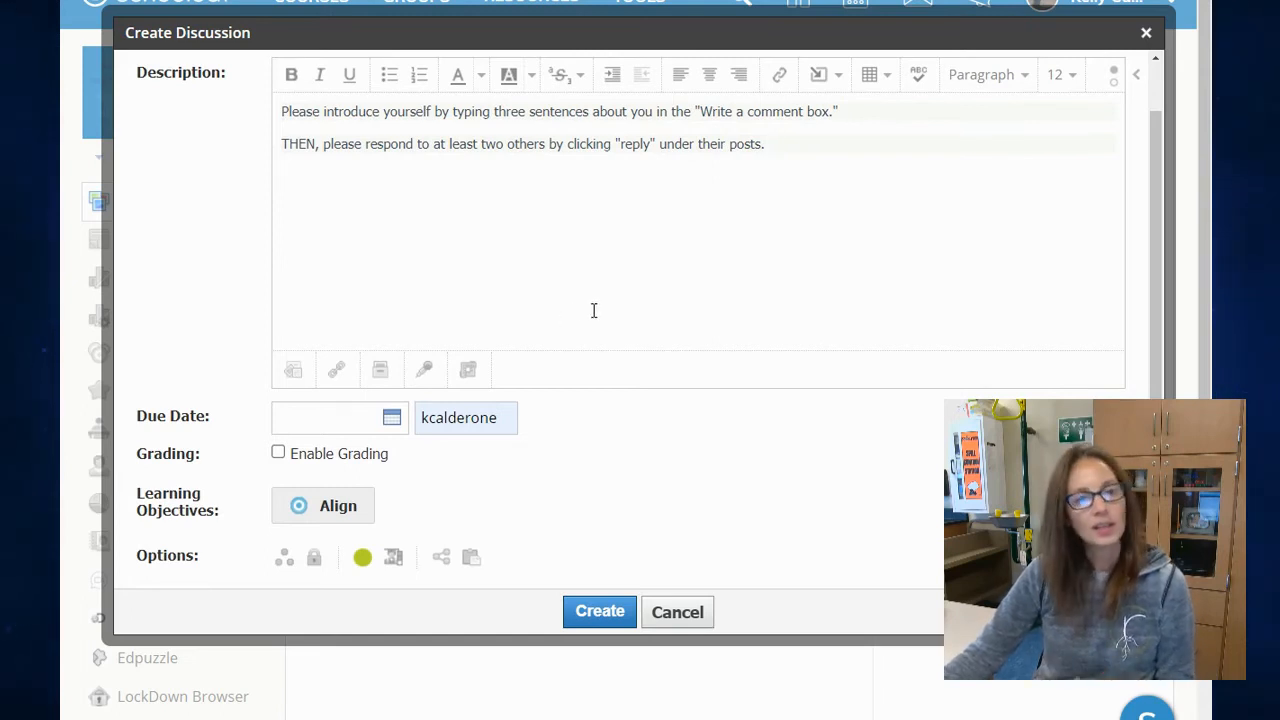
scroll(665, 287, up, 1)
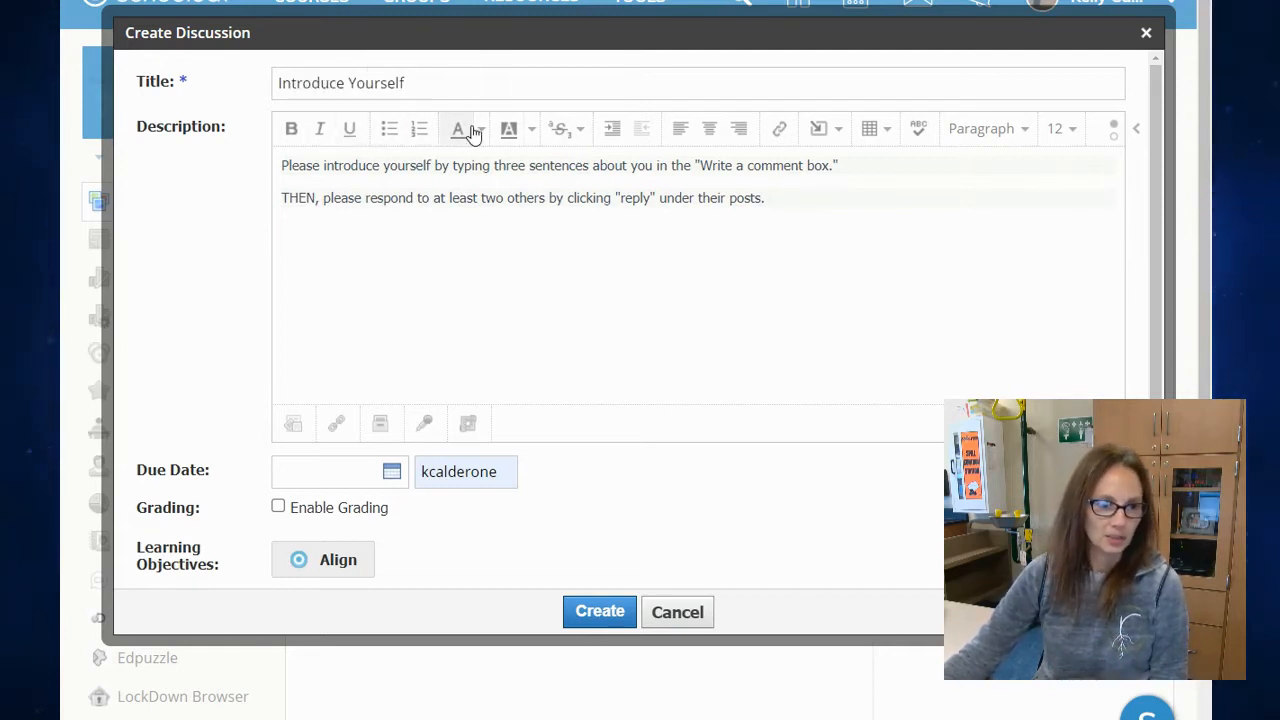
- Make the whole description text bold and purple
drag(278, 165, 814, 197)
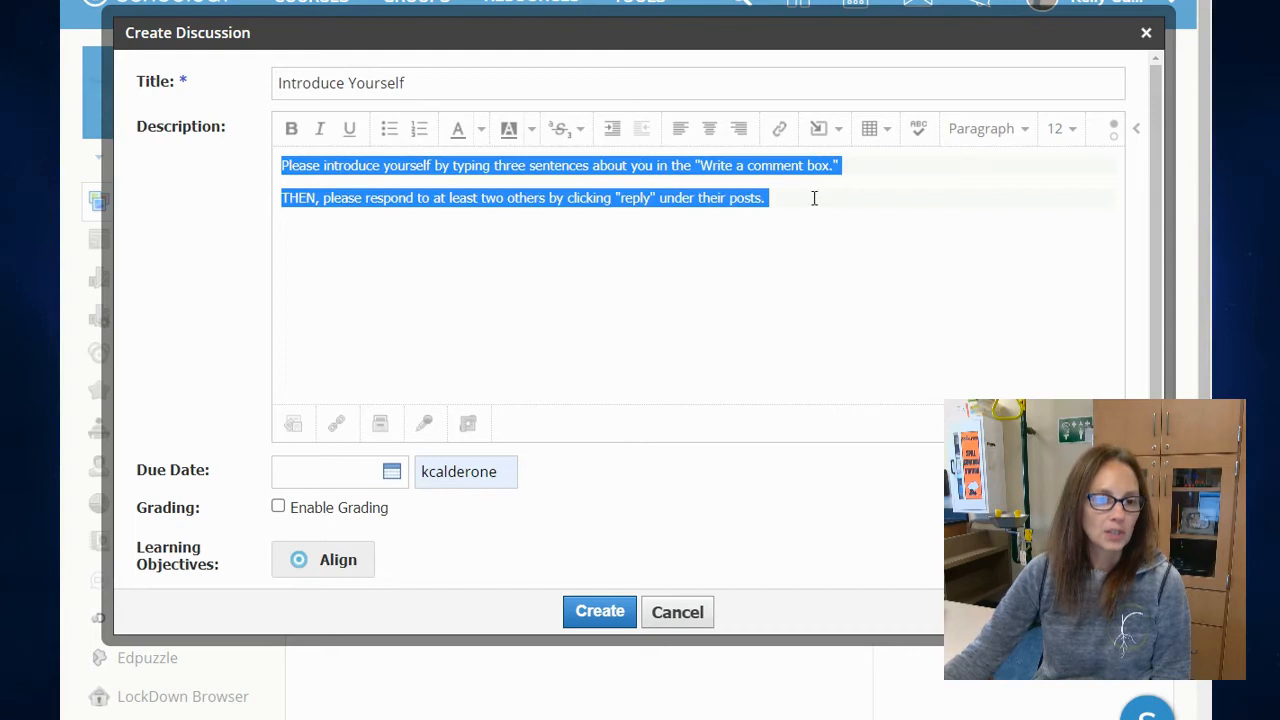
click(291, 128)
click(481, 129)
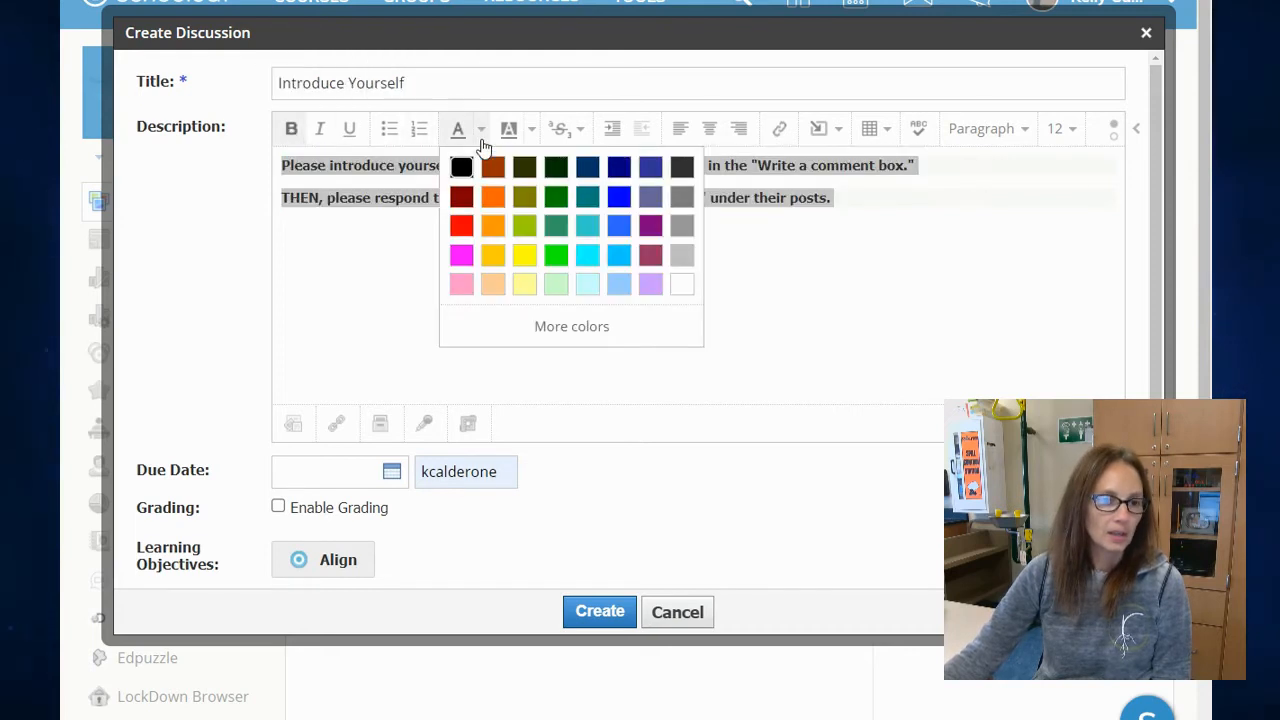
click(650, 226)
click(669, 226)
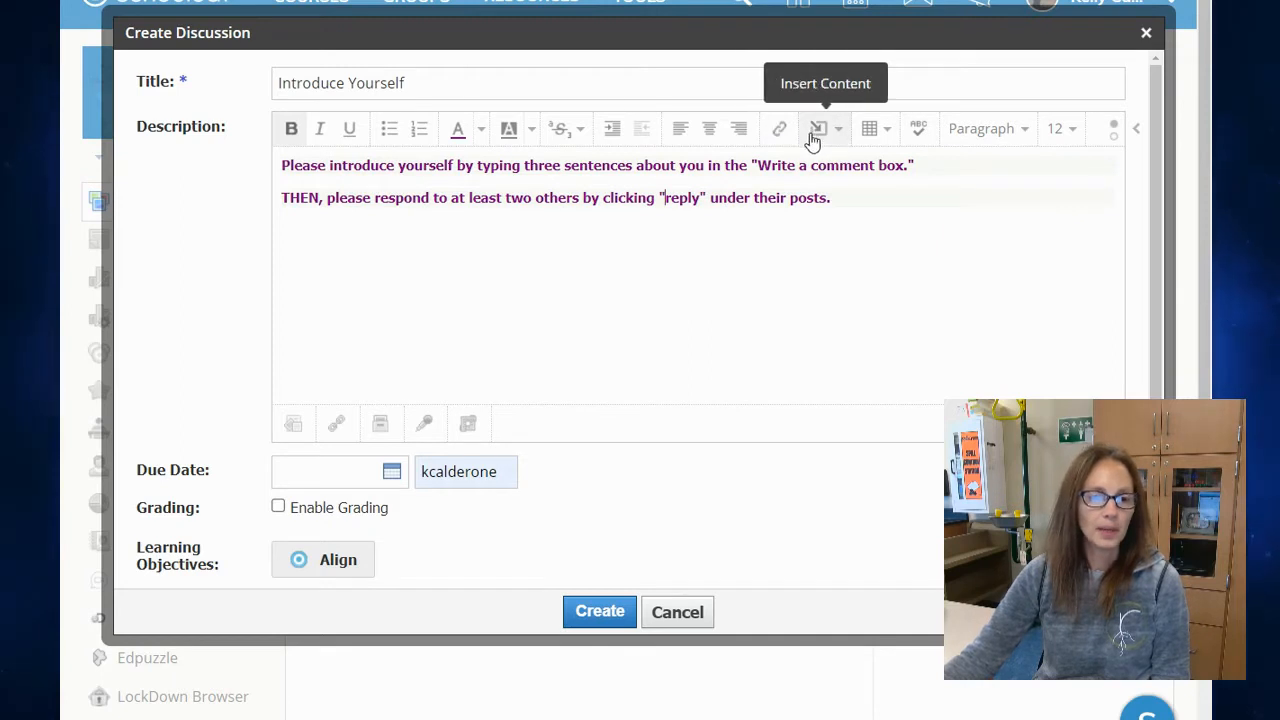
click(840, 138)
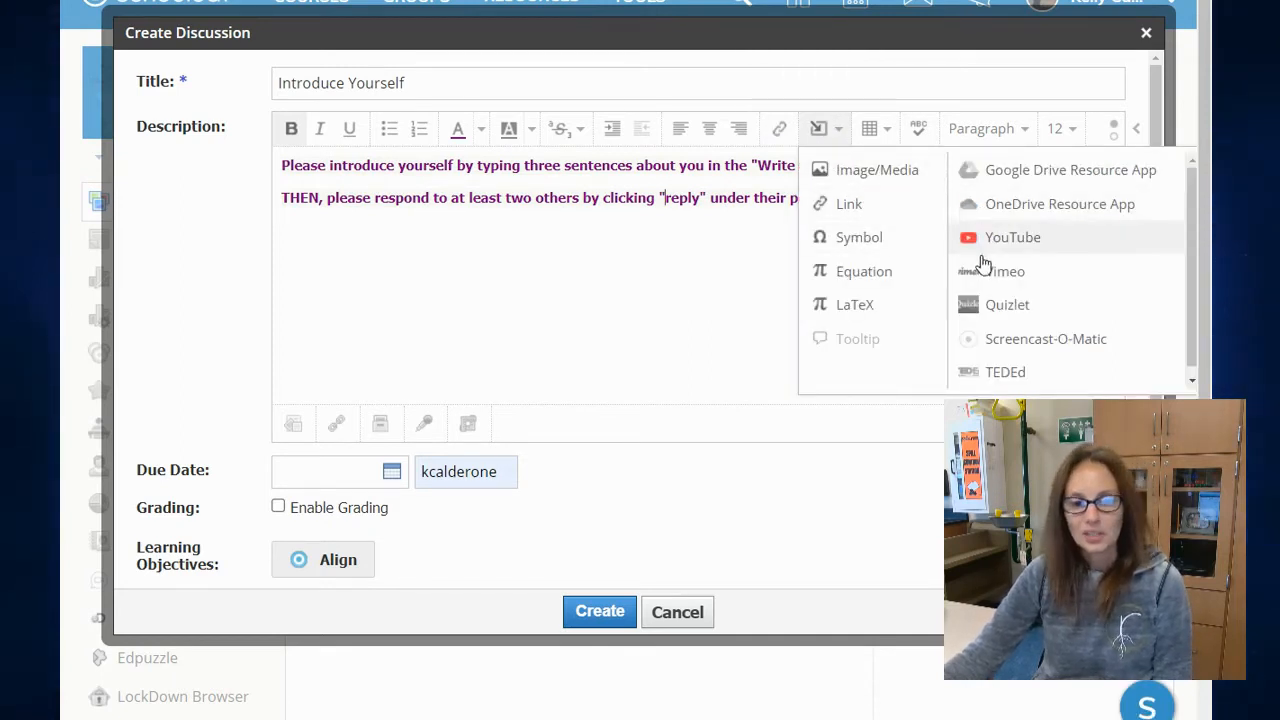
click(695, 305)
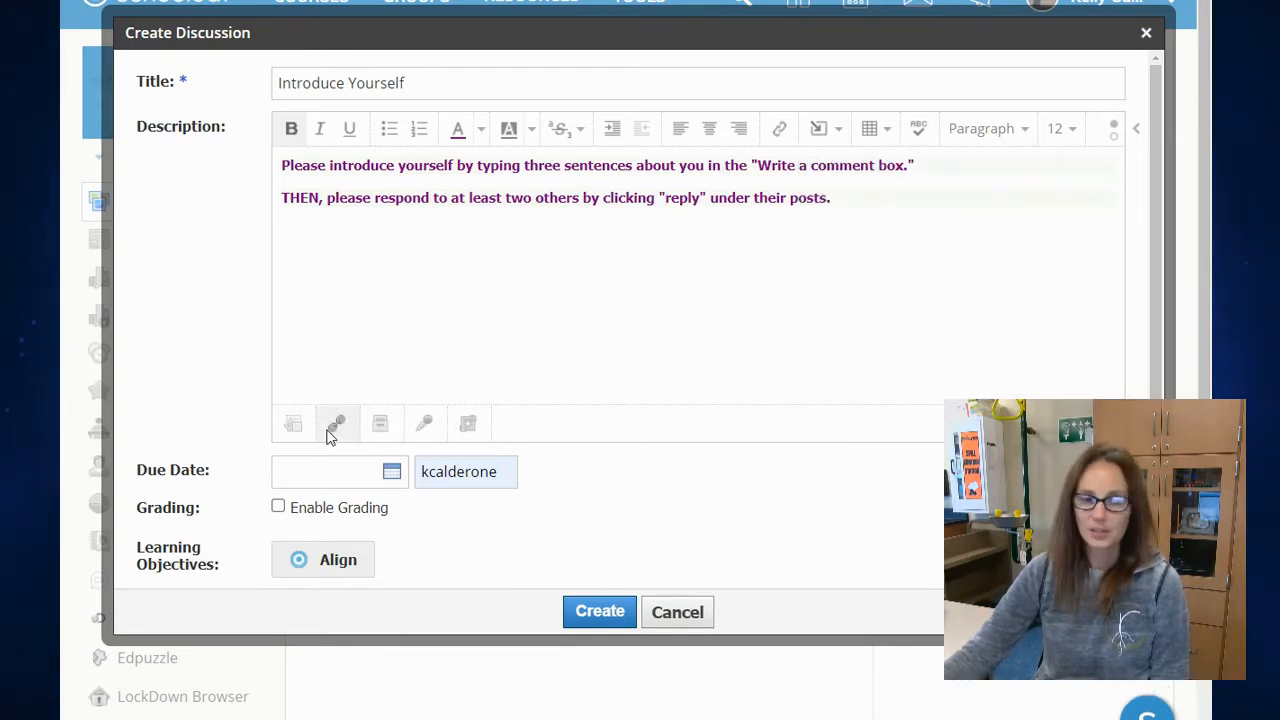
click(430, 427)
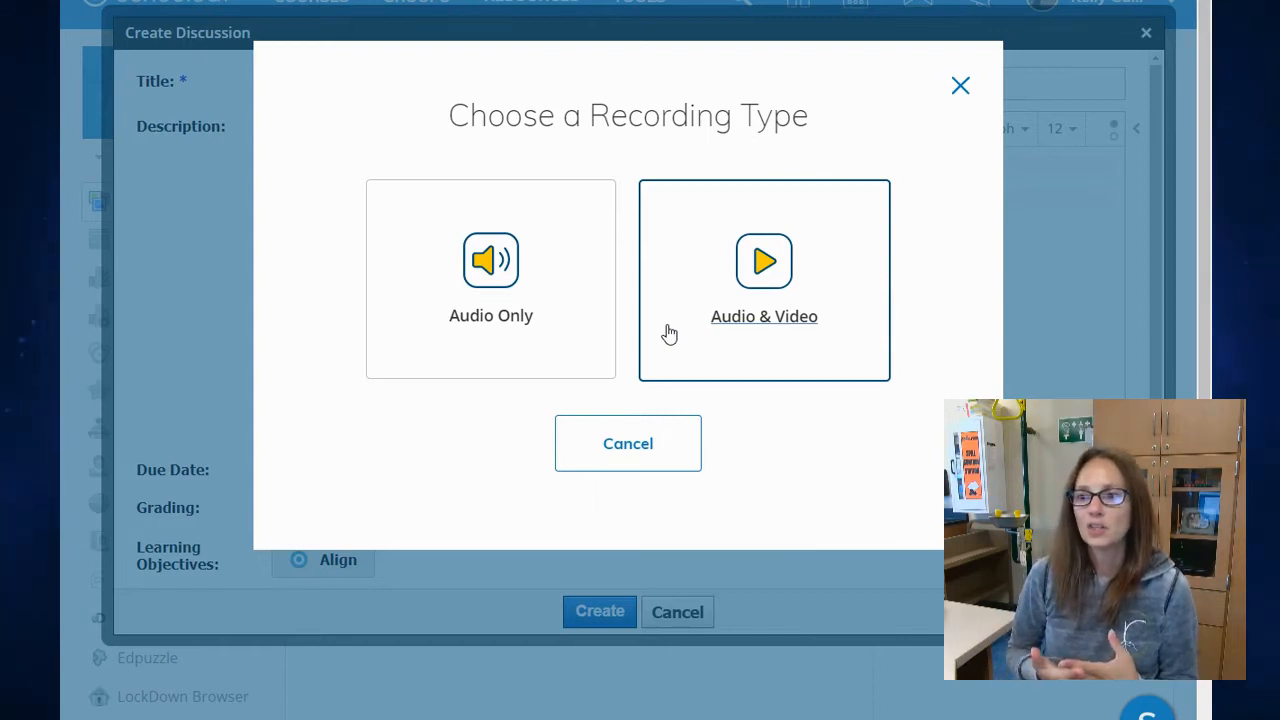
click(960, 87)
- Set the discussion's due date to 7/23/21 at 12:00AM
scroll(711, 331, down, 2)
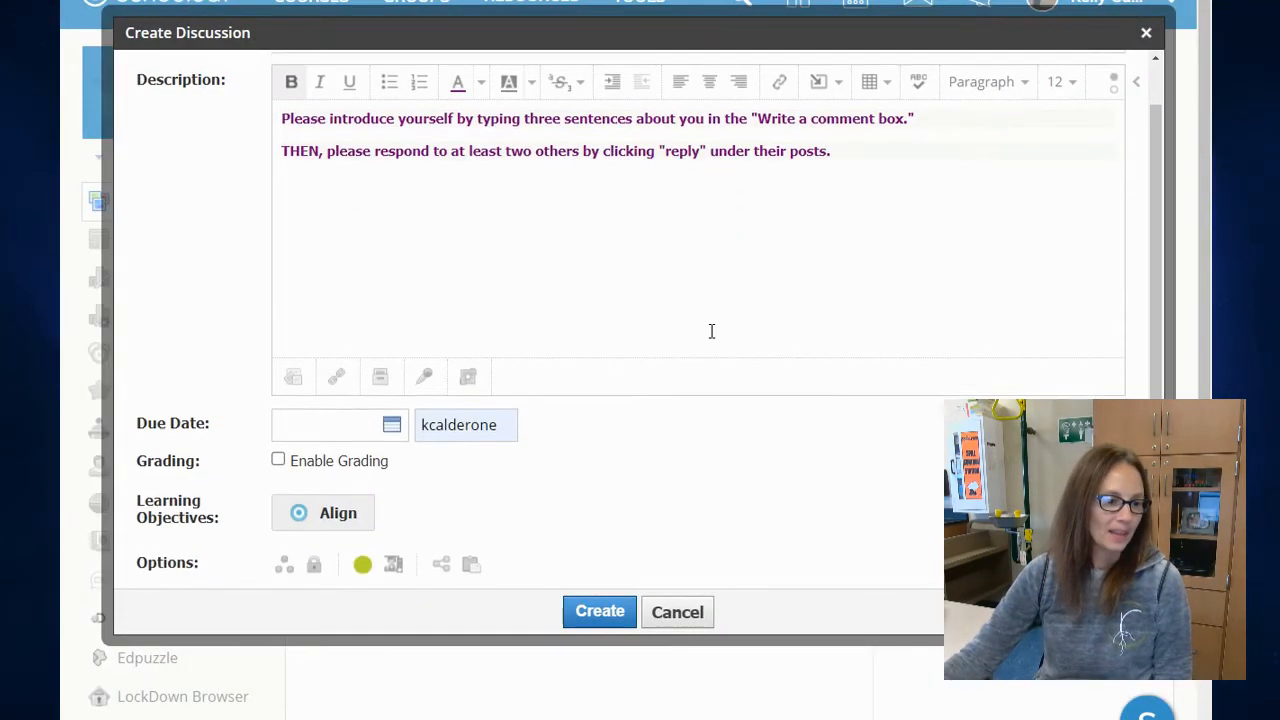
click(390, 428)
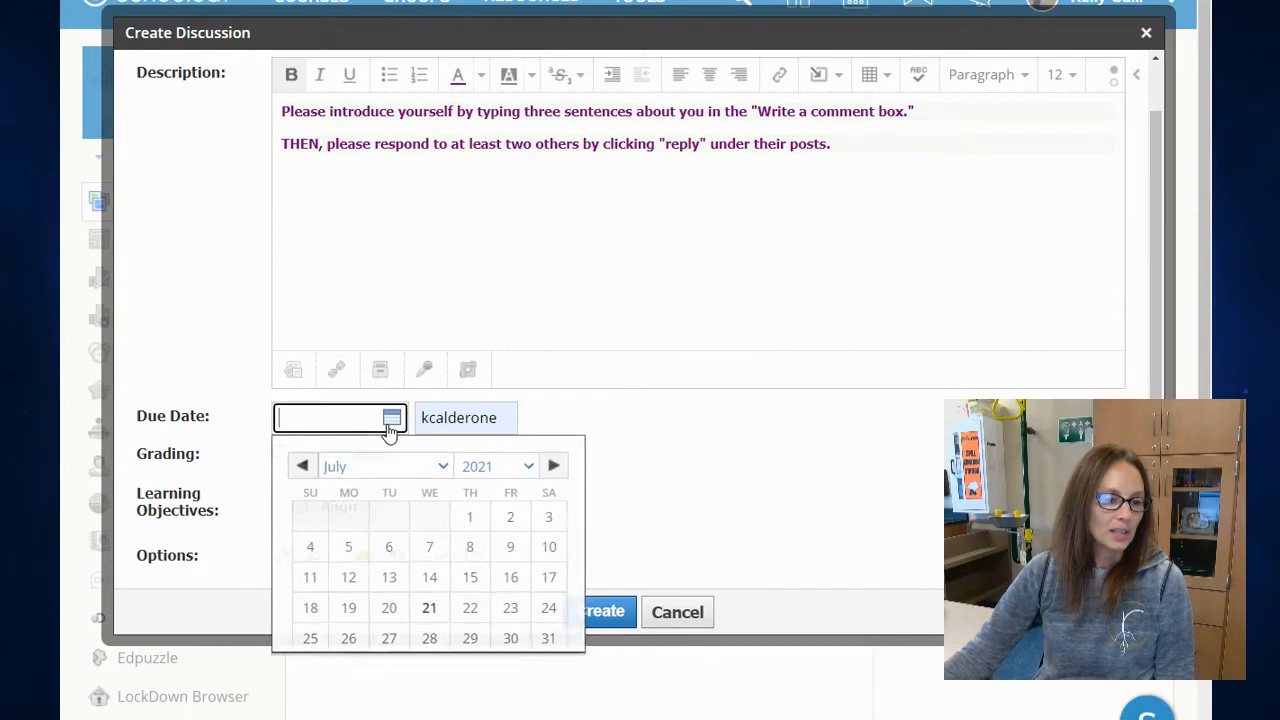
click(508, 607)
click(475, 417)
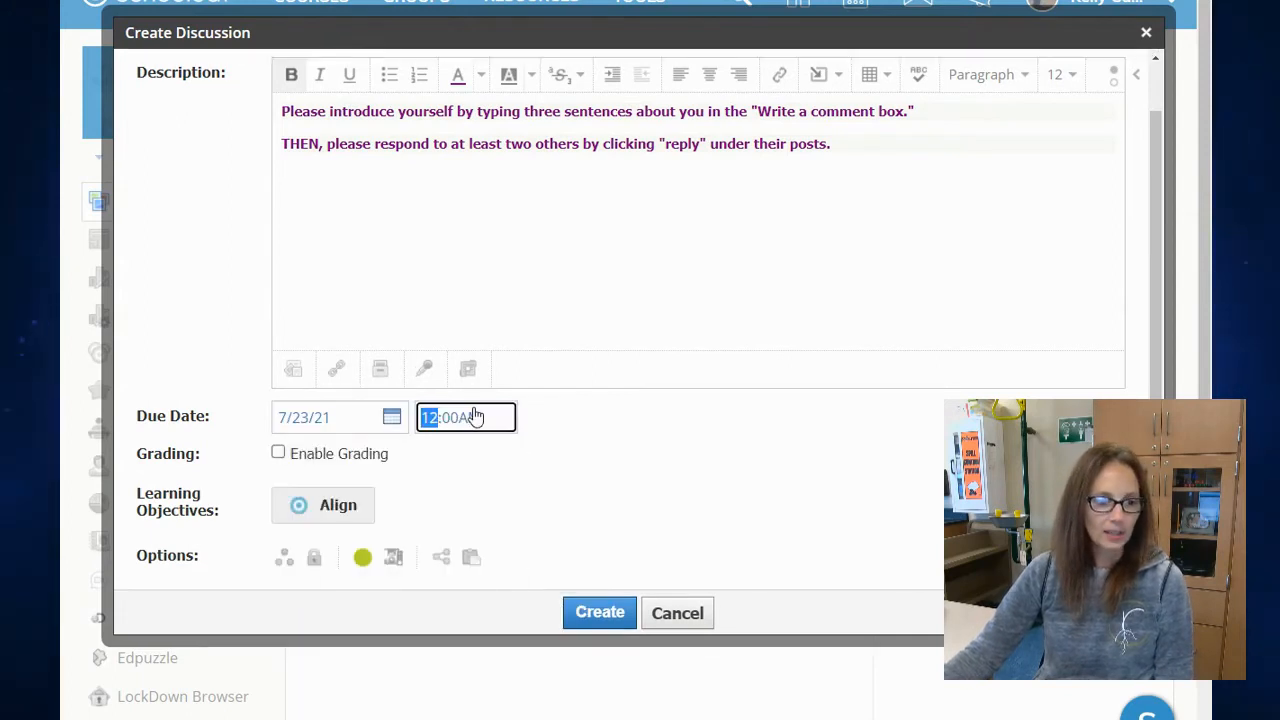
- Enable grading for the discussion, worth 10 points in the Homework category
click(280, 454)
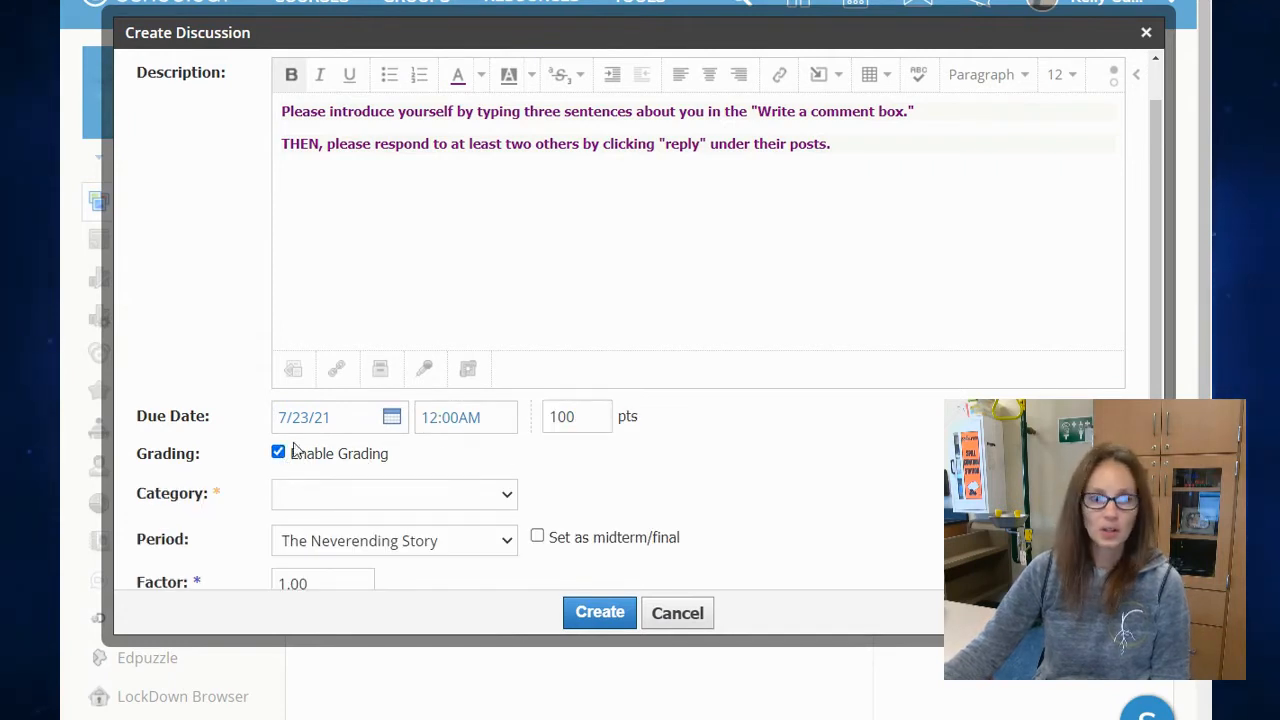
double_click(566, 417)
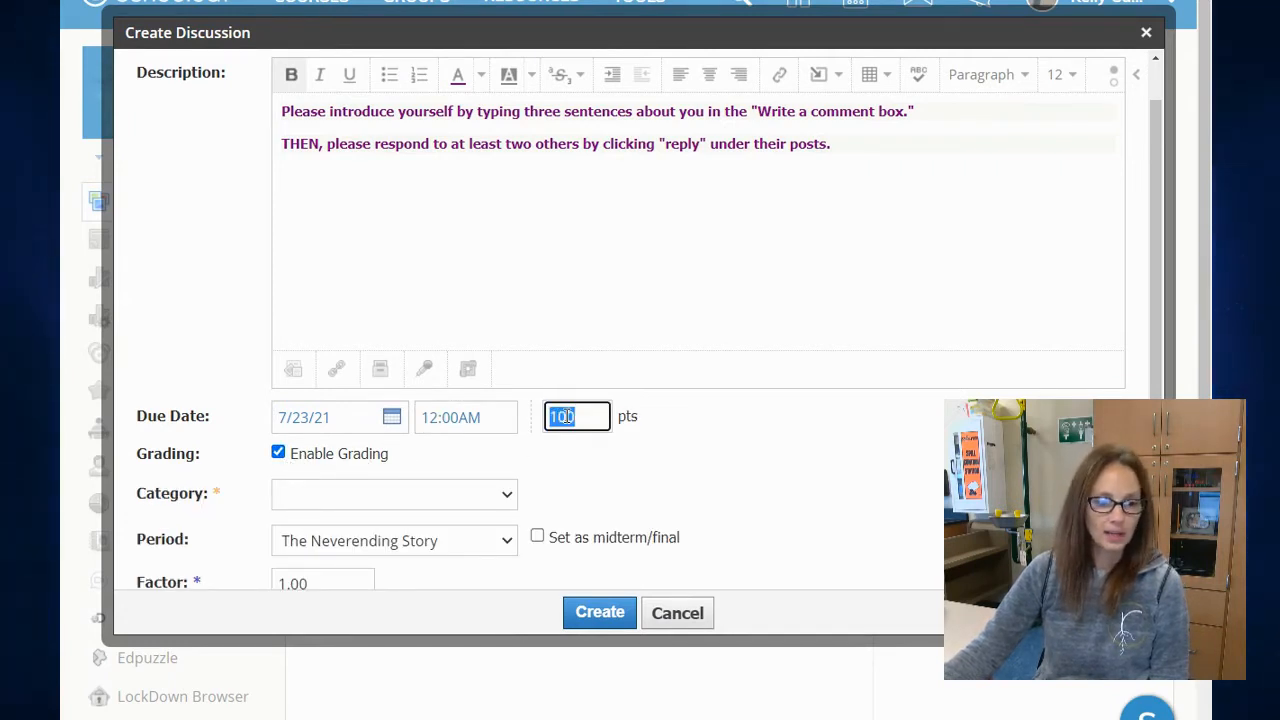
text(10)
click(656, 438)
scroll(746, 452, down, 2)
click(460, 320)
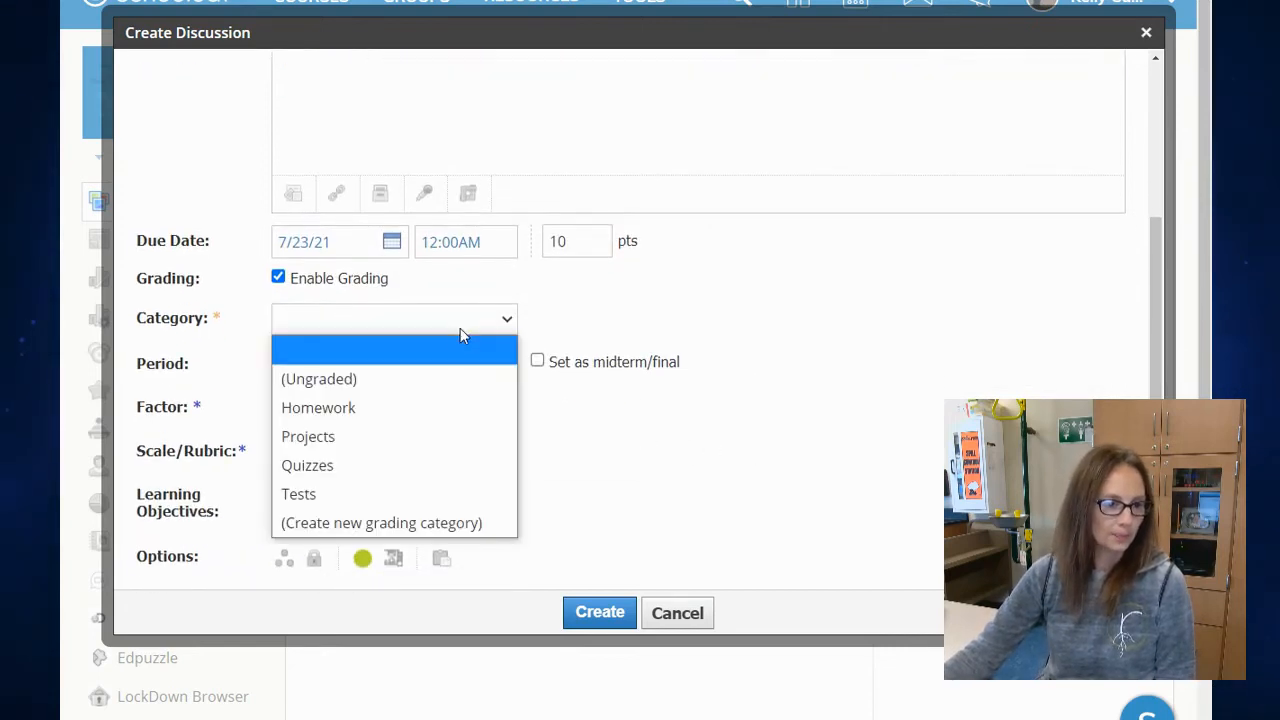
click(455, 404)
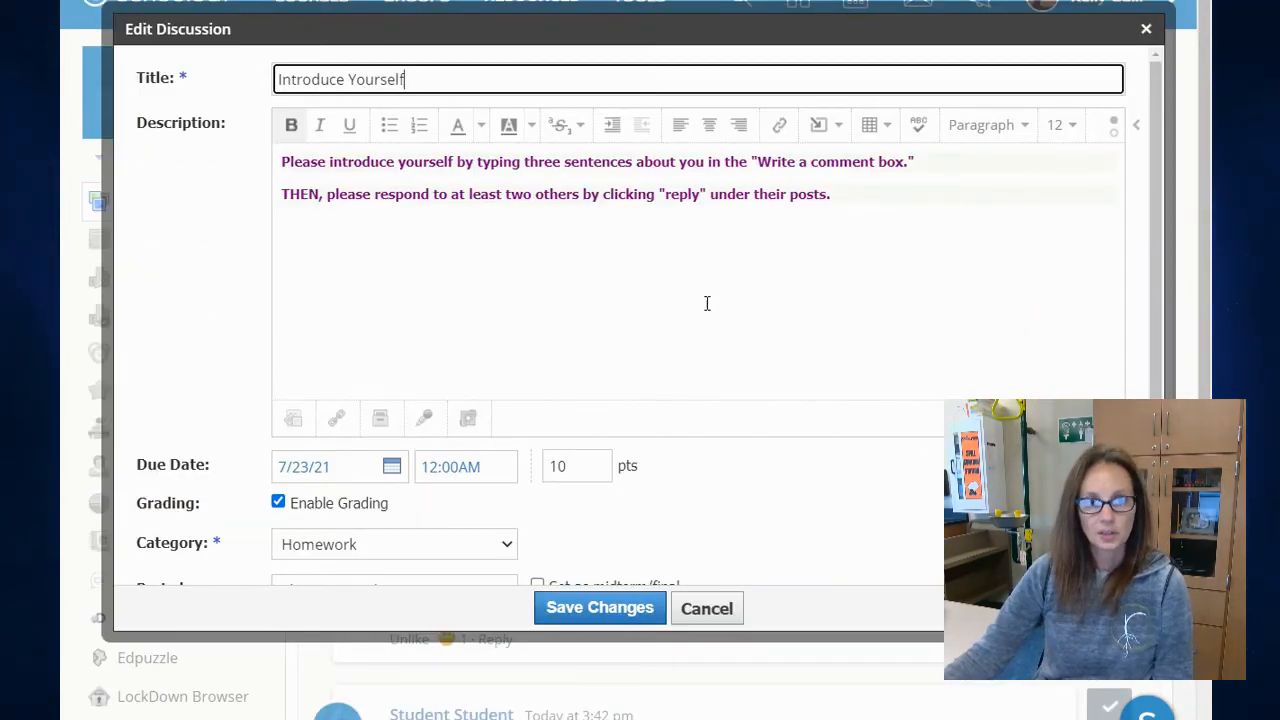
- Check the remaining discussion options and create the graded discussion in the course materials
scroll(707, 303, down, 3)
scroll(607, 417, down, 2)
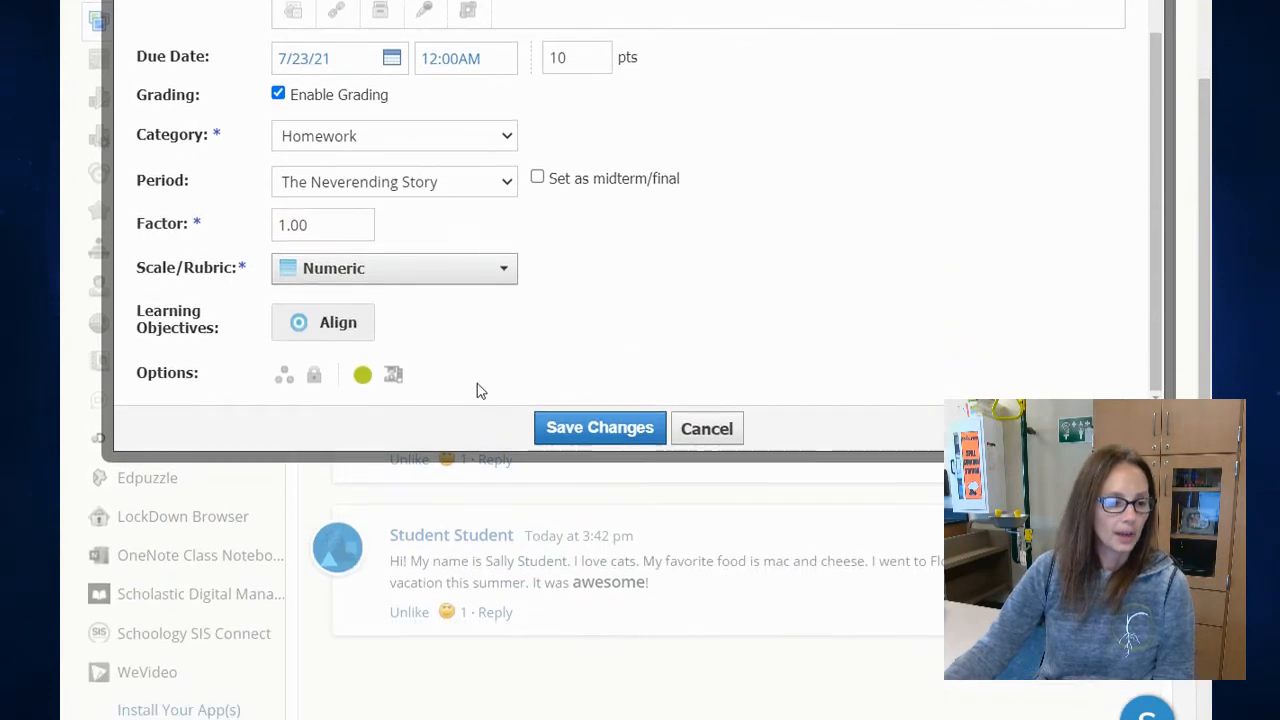
click(392, 376)
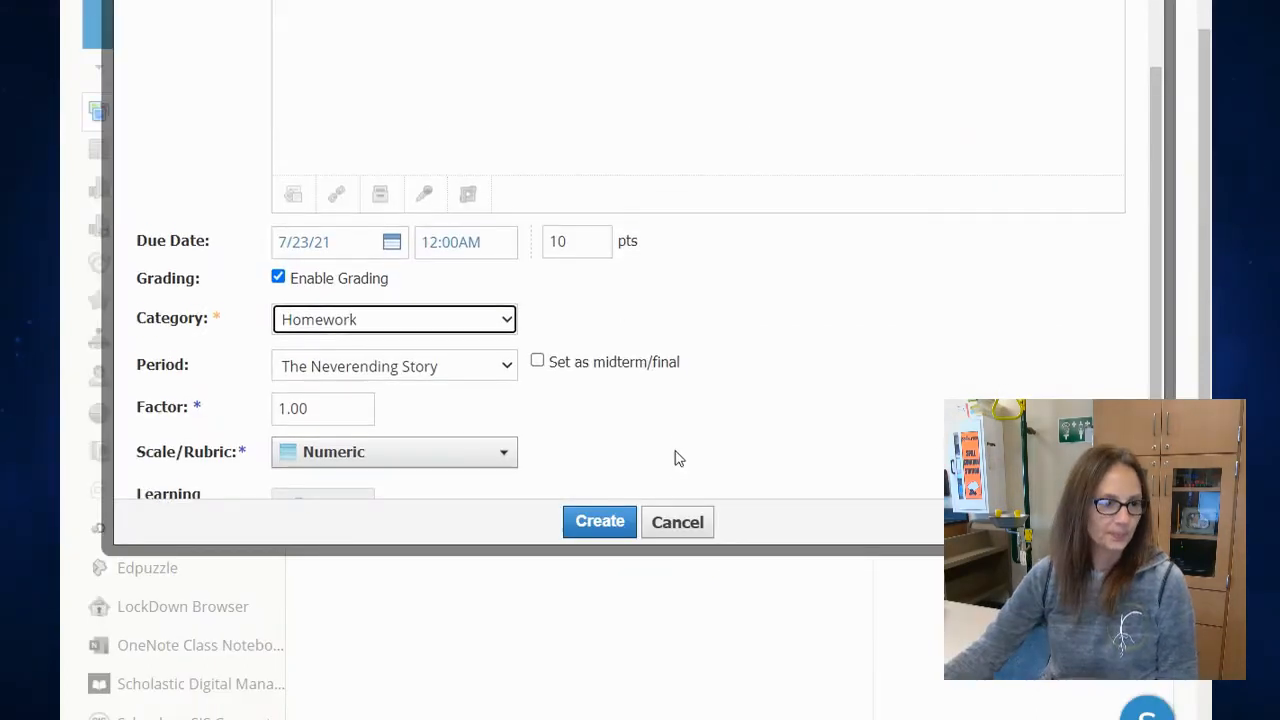
click(619, 523)
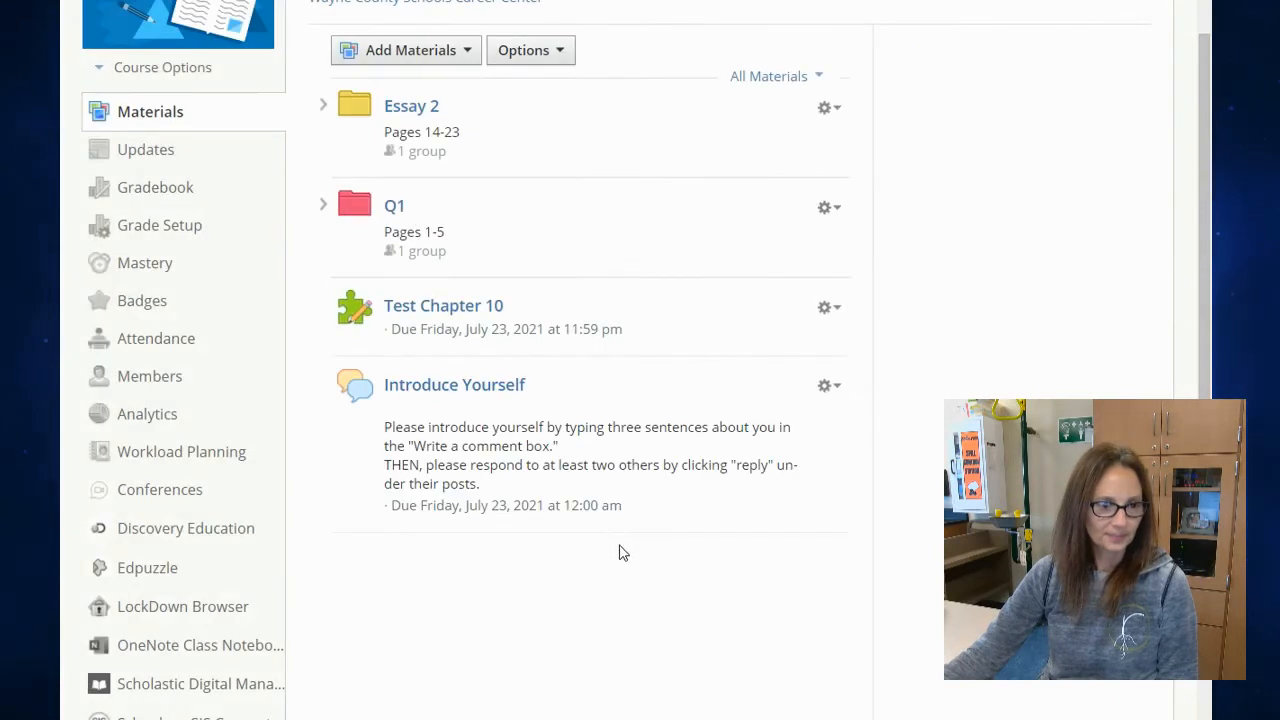
- Open the Introduce Yourself discussion and post the teacher's introduction mentioning dogs, Italian food, reading a book and painting something in the house
scroll(619, 540, down, 1)
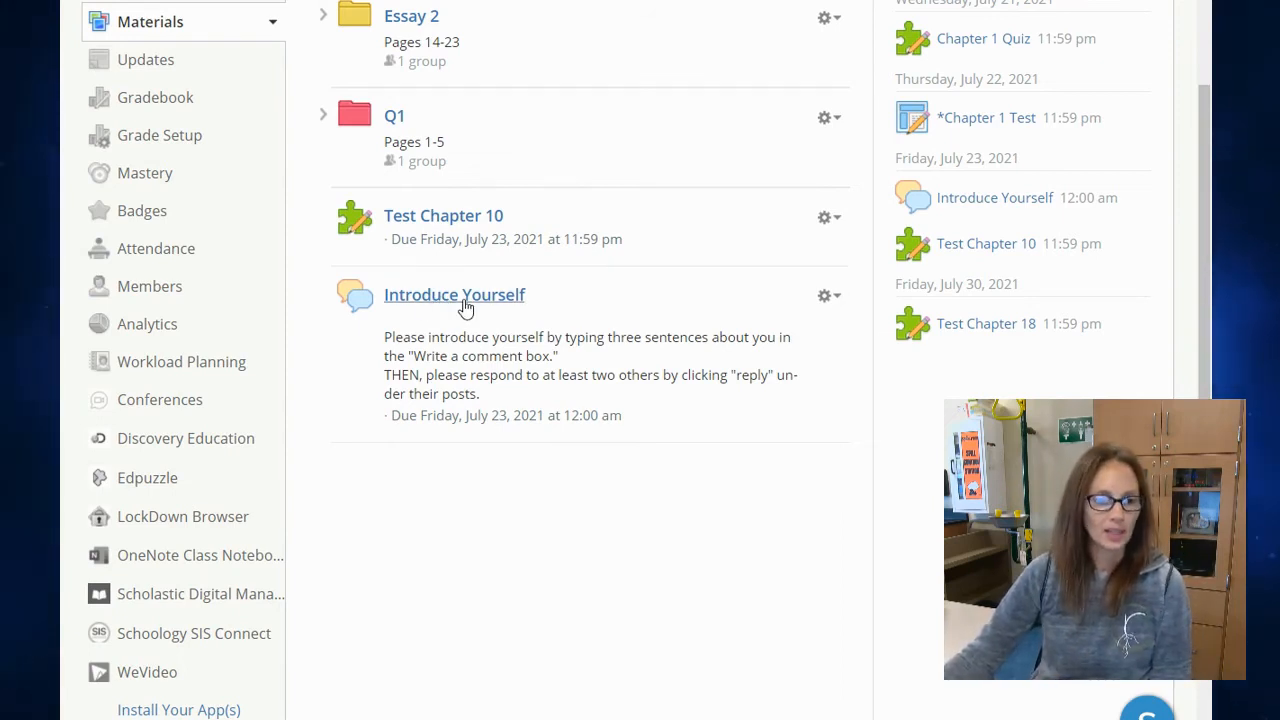
click(465, 295)
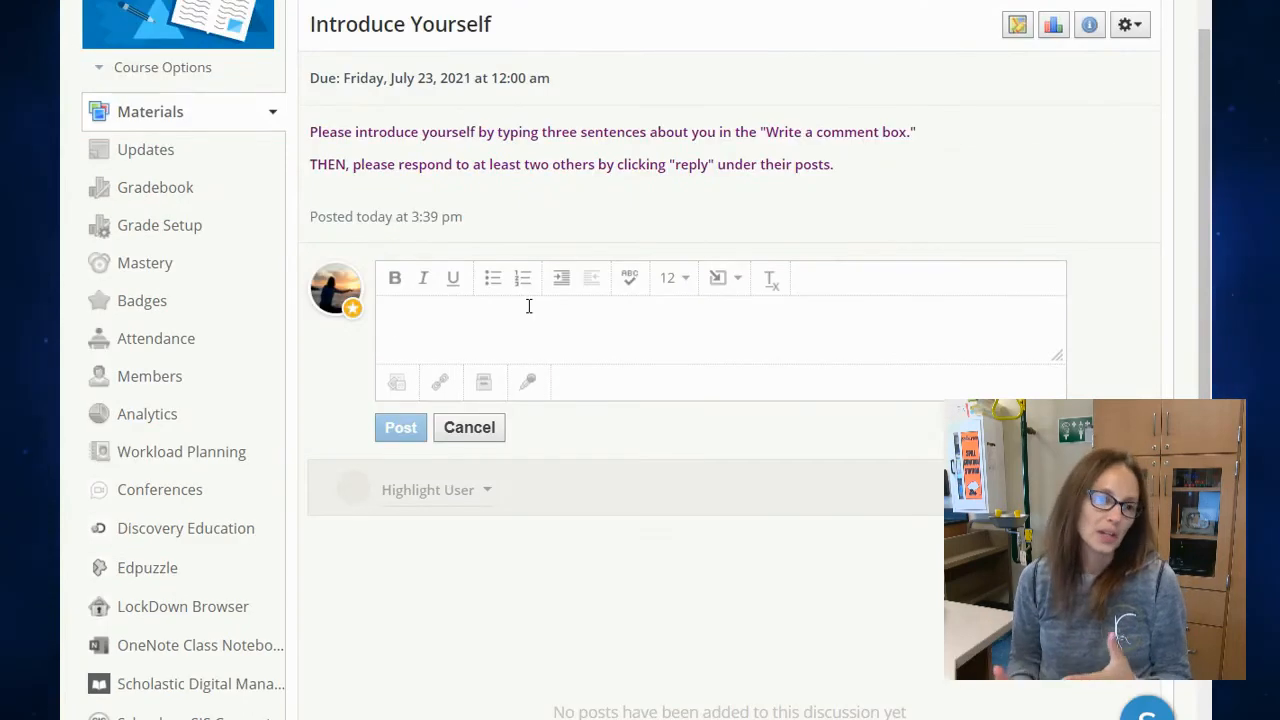
text(Hell)
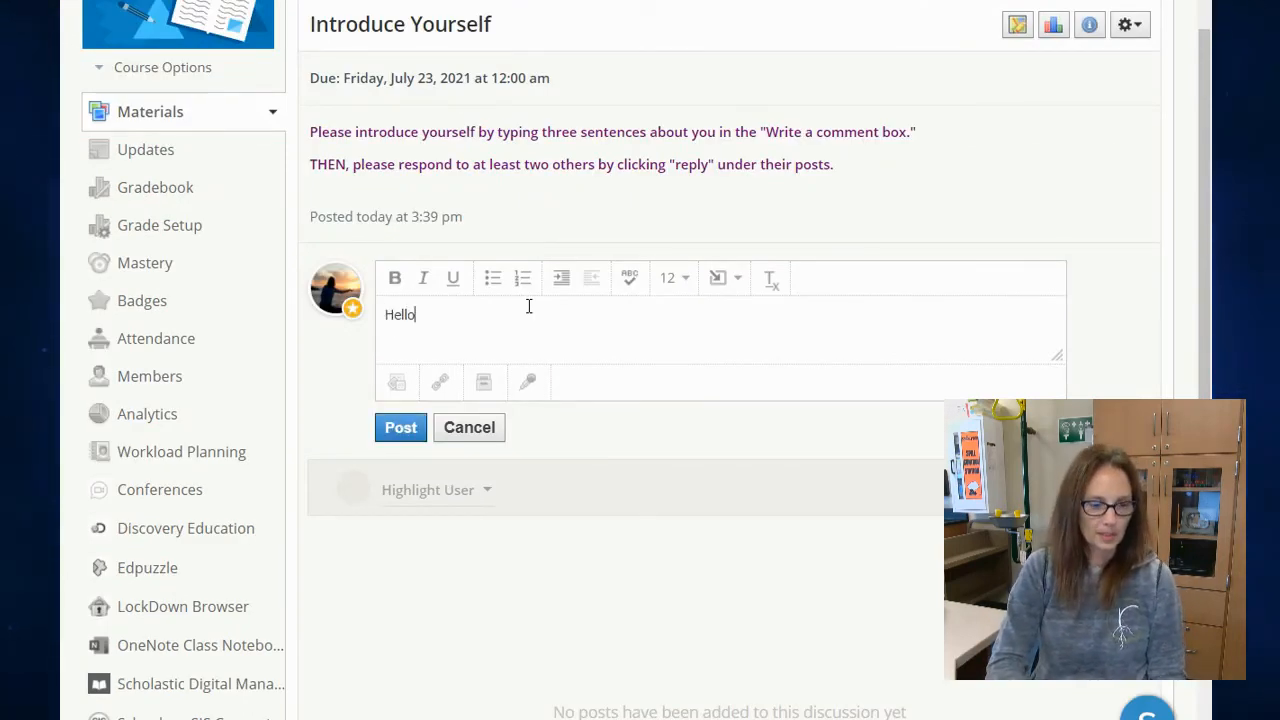
text(o)
text(! My name is Ms. Calderone. I love dogs and Italian food. When I am not teaching, I am usually reading a book or painting something in my house.)
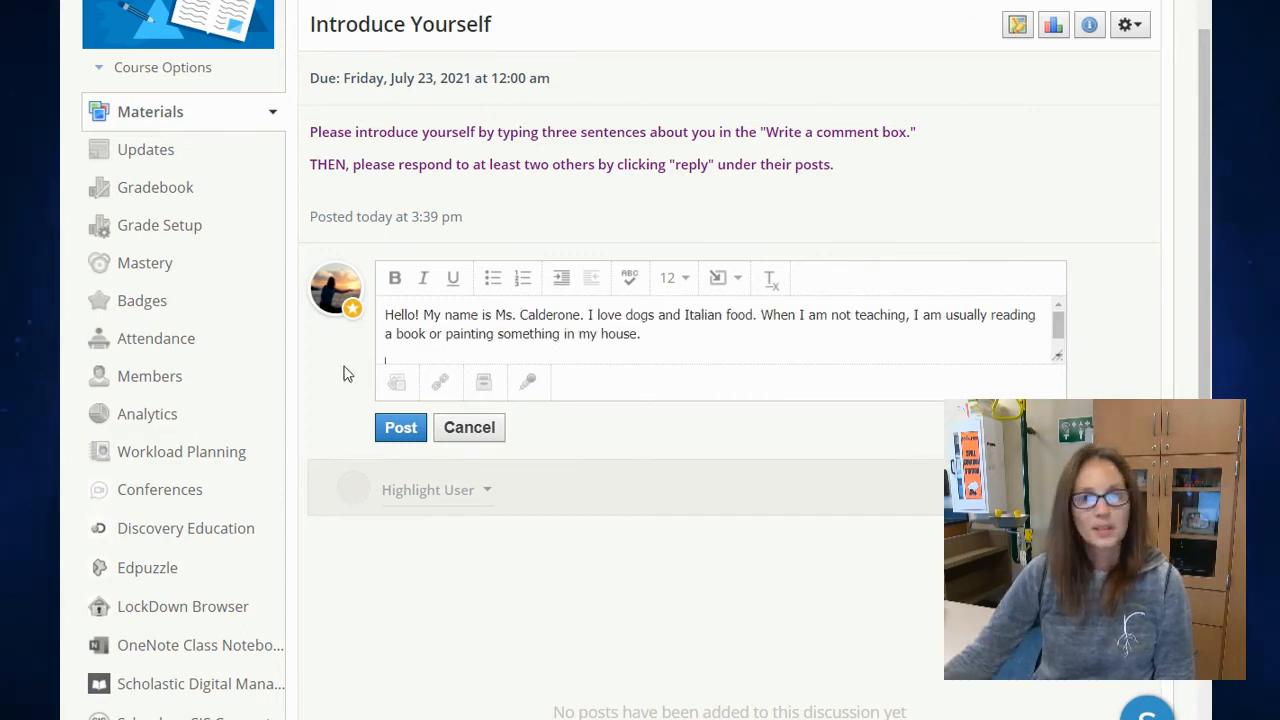
click(401, 428)
scroll(415, 430, down, 4)
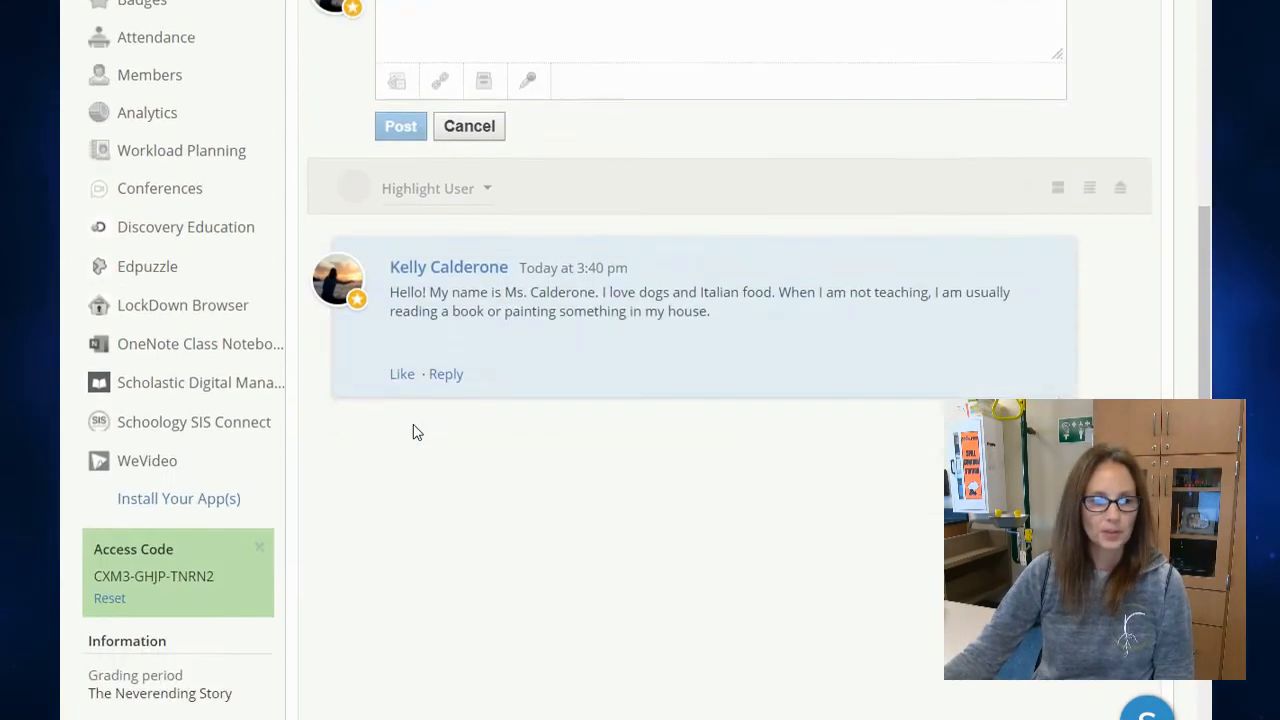
scroll(614, 477, up, 3)
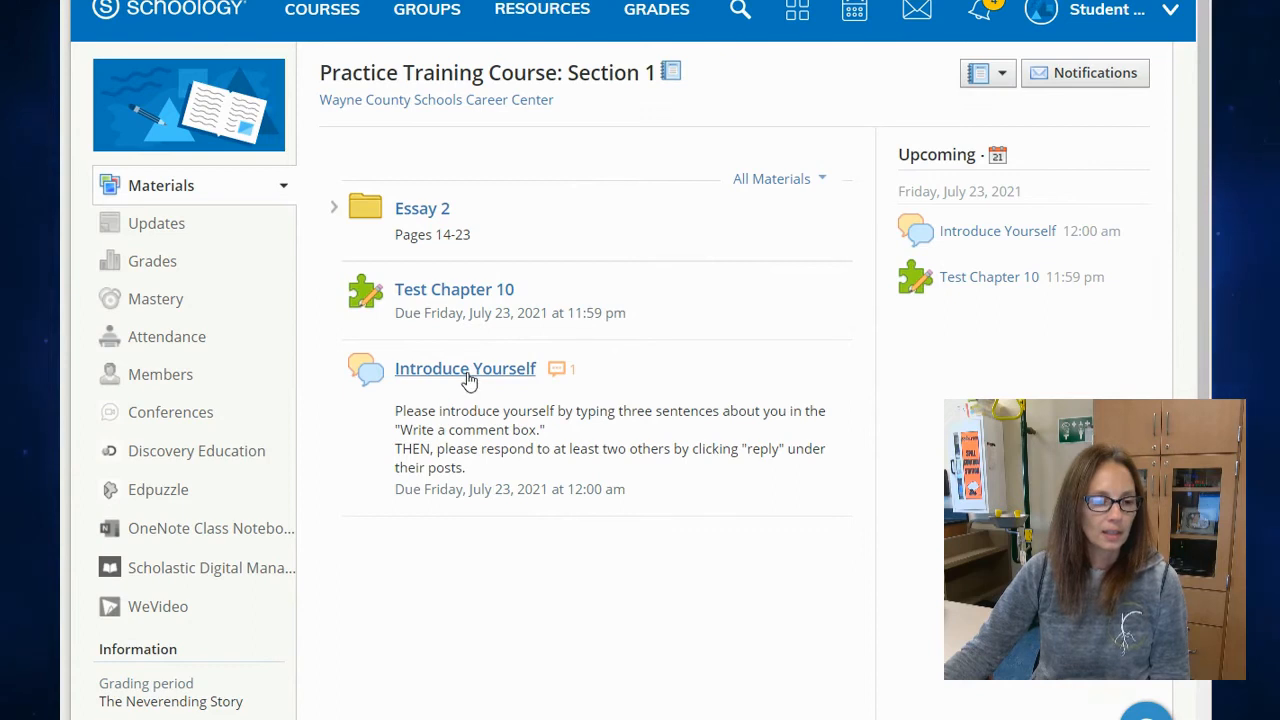
- From the student account, open the Introduce Yourself discussion and post an introduction about cats, mac and cheese and an "awesome" summer vacation
click(468, 370)
mouse_move(334, 236)
mouse_down()
mouse_move(431, 266)
mouse_move(866, 275)
mouse_up()
click(638, 393)
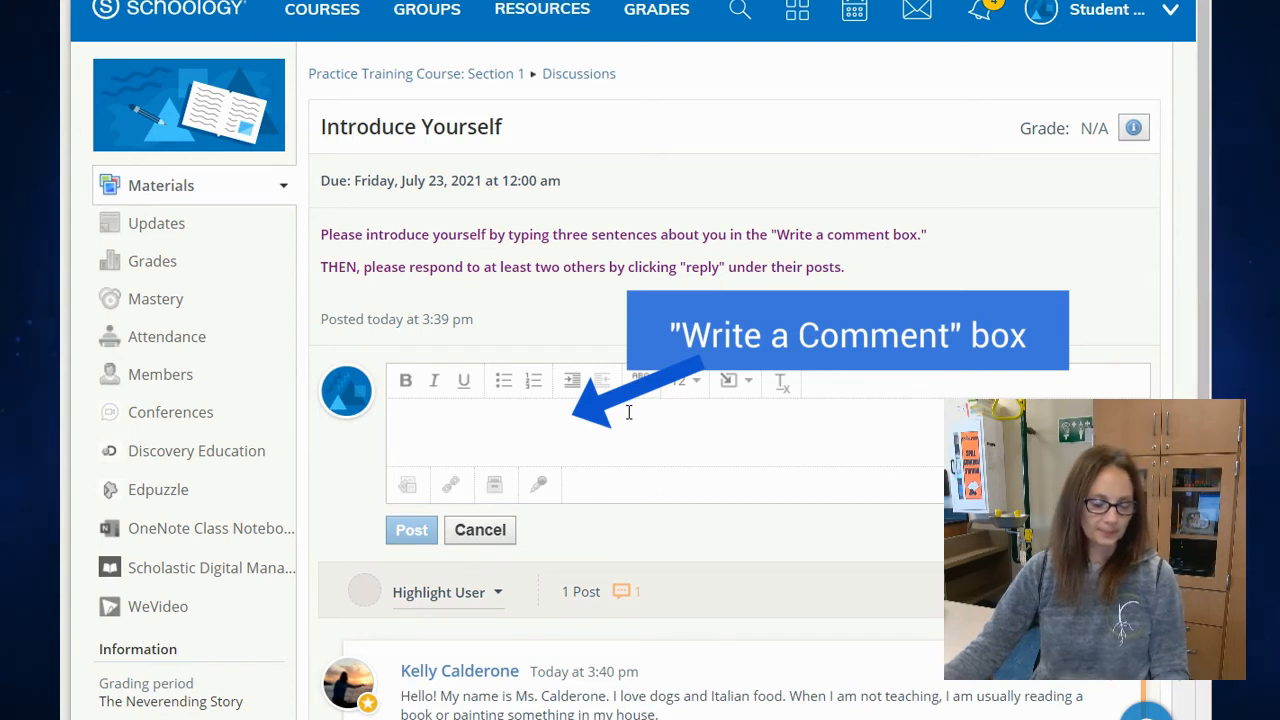
text(Hi!)
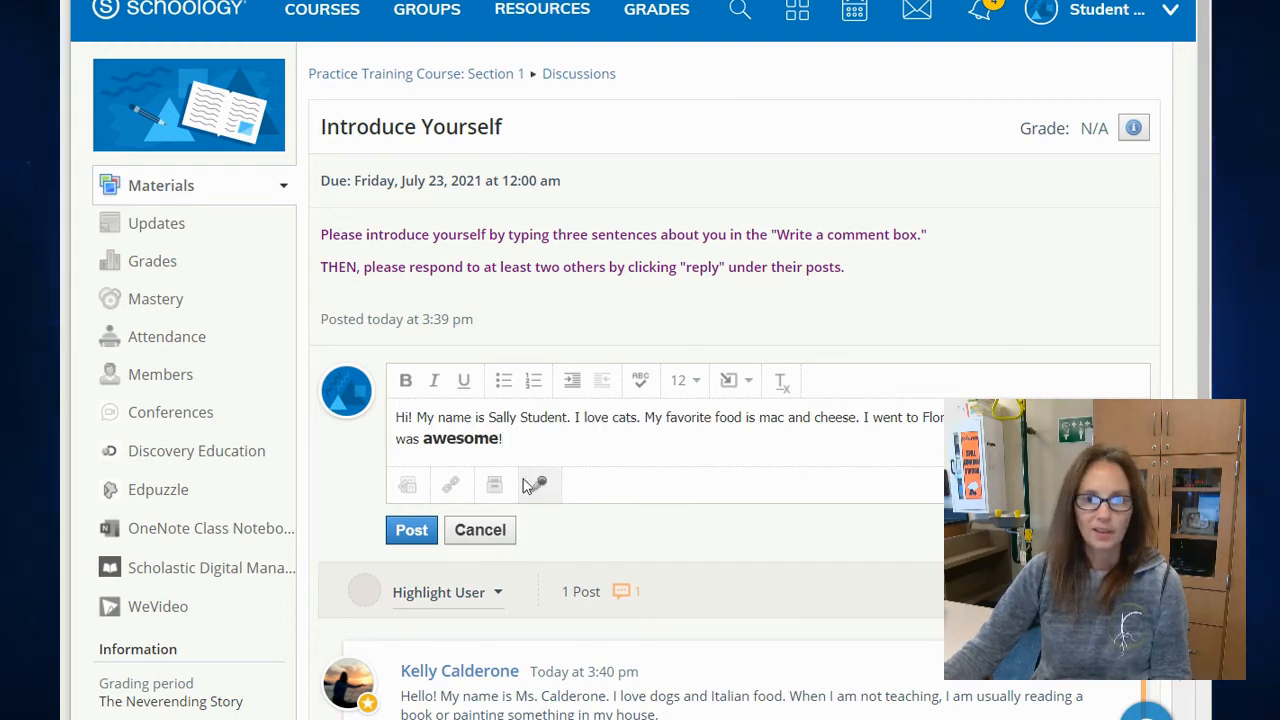
click(414, 530)
scroll(480, 520, down, 3)
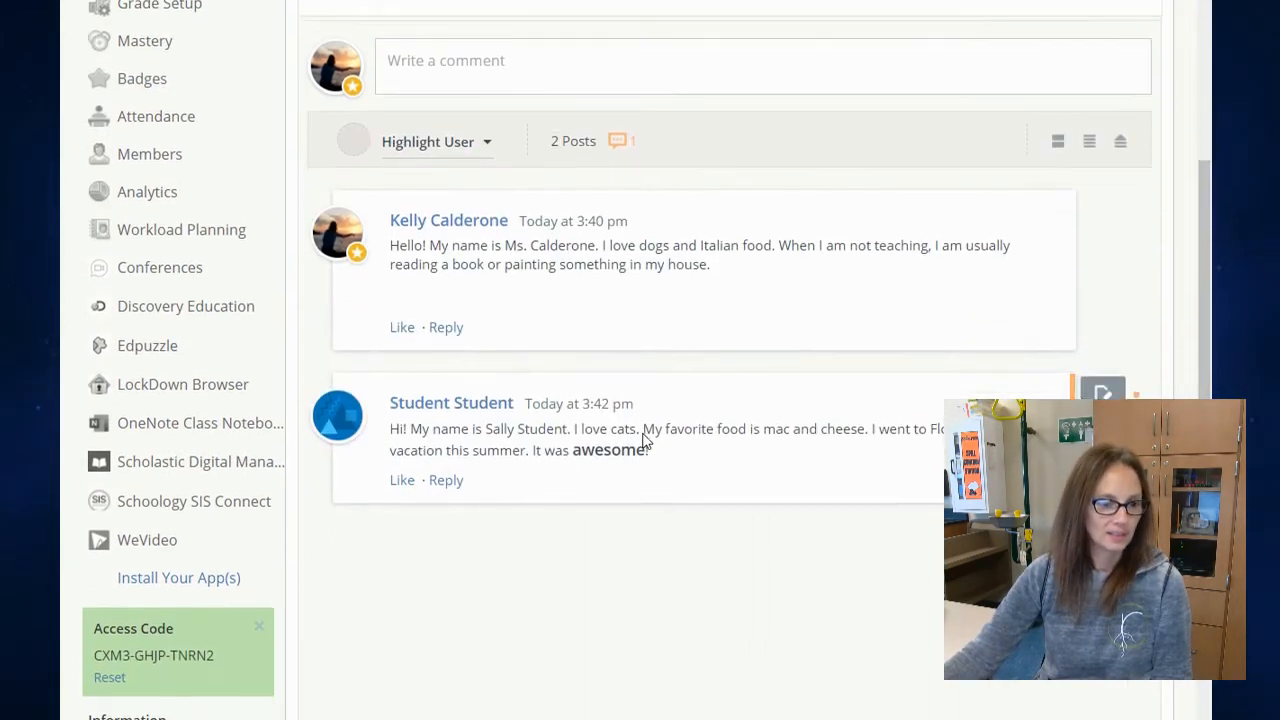
- Start a reply to the student's introduction and like both the student's and the teacher's posts
scroll(645, 440, down, 1)
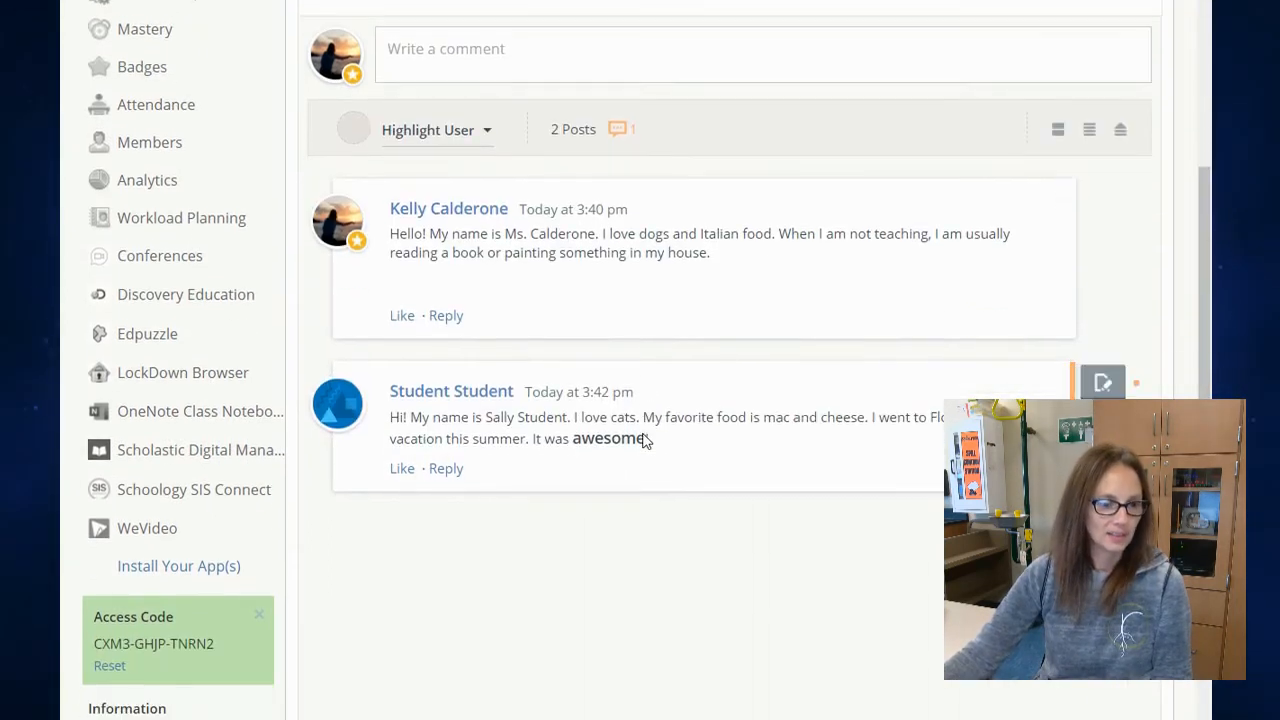
click(446, 469)
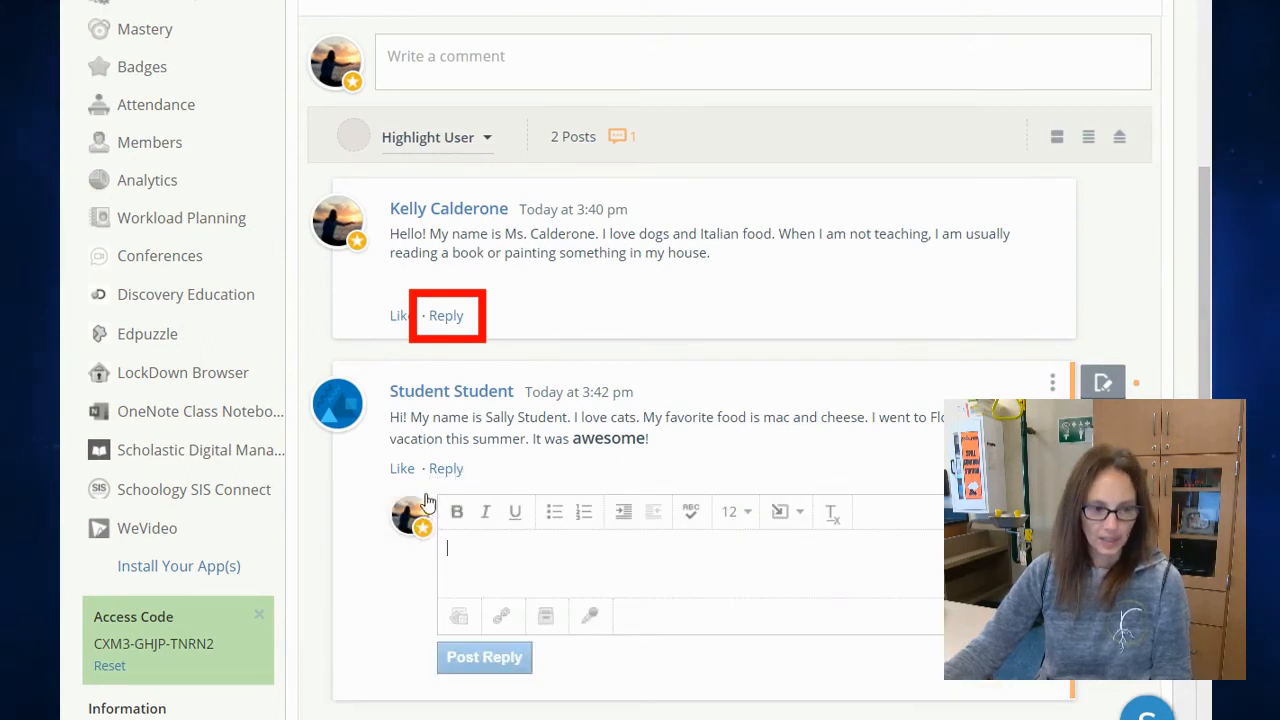
click(401, 468)
click(400, 318)
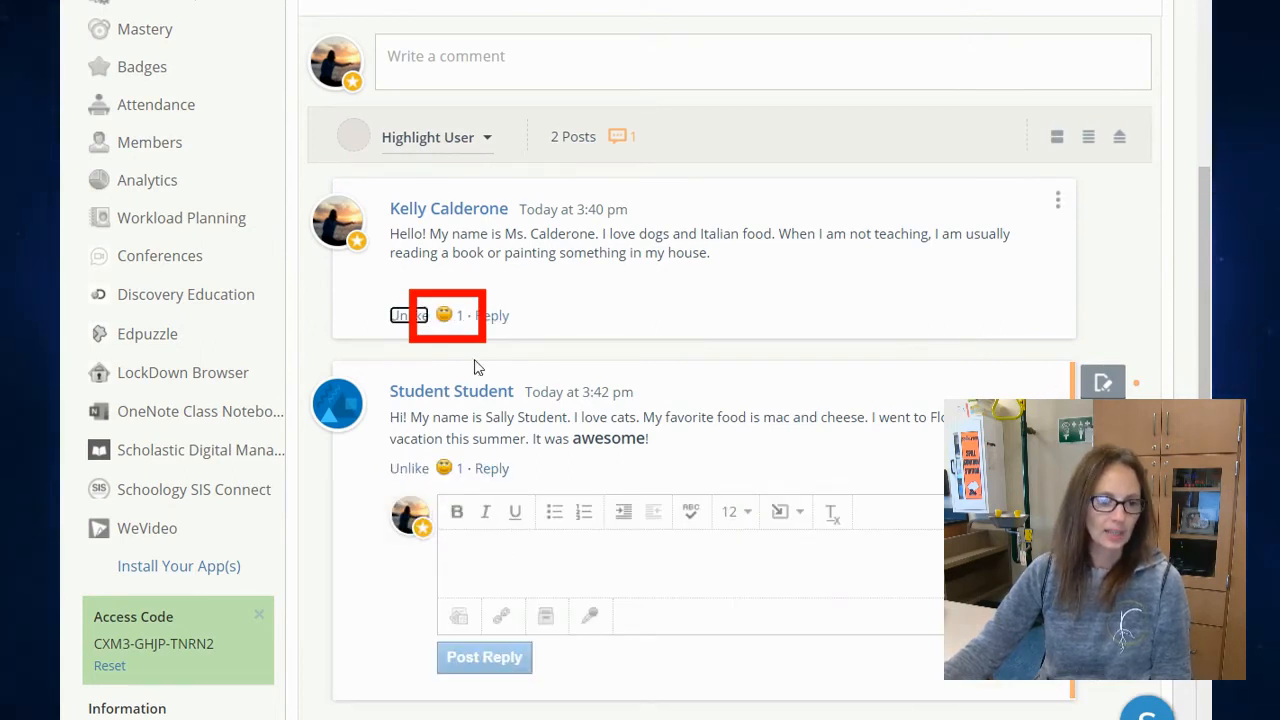
- Give the student an overall discussion grade of 10 and show the edit and delete options of the student's post
scroll(791, 546, down, 1)
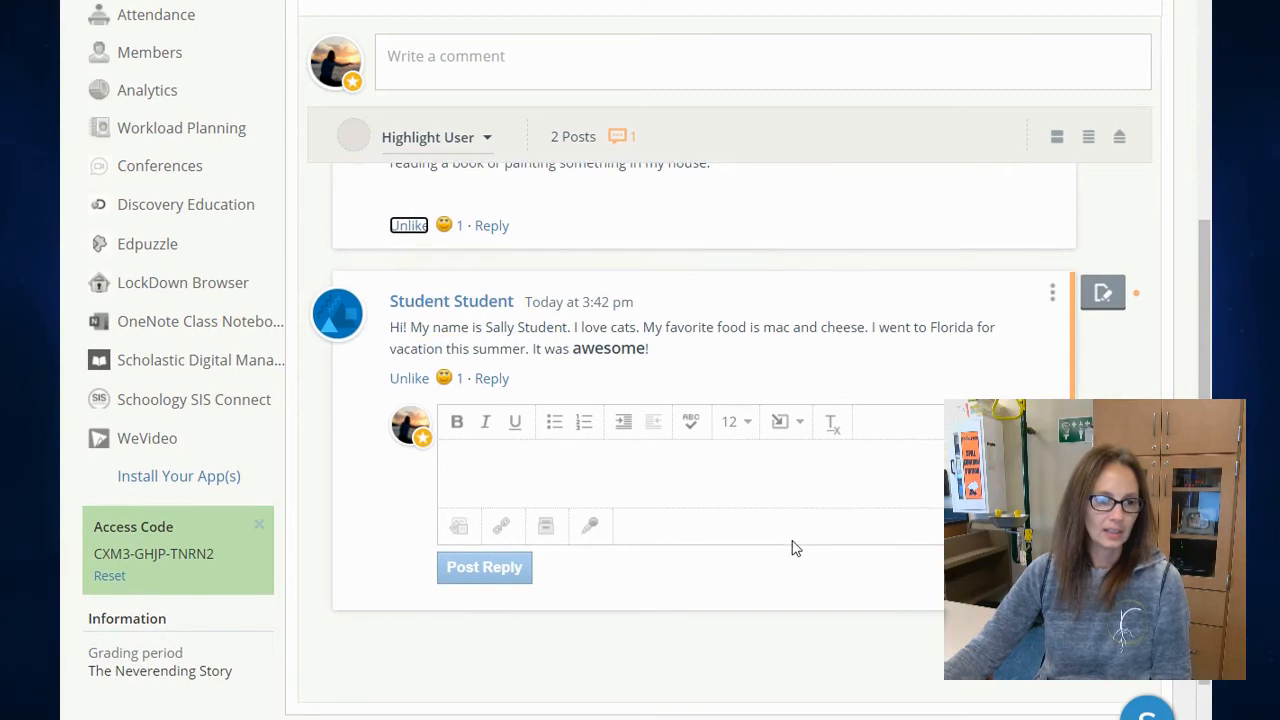
click(1104, 300)
click(957, 385)
text(10)
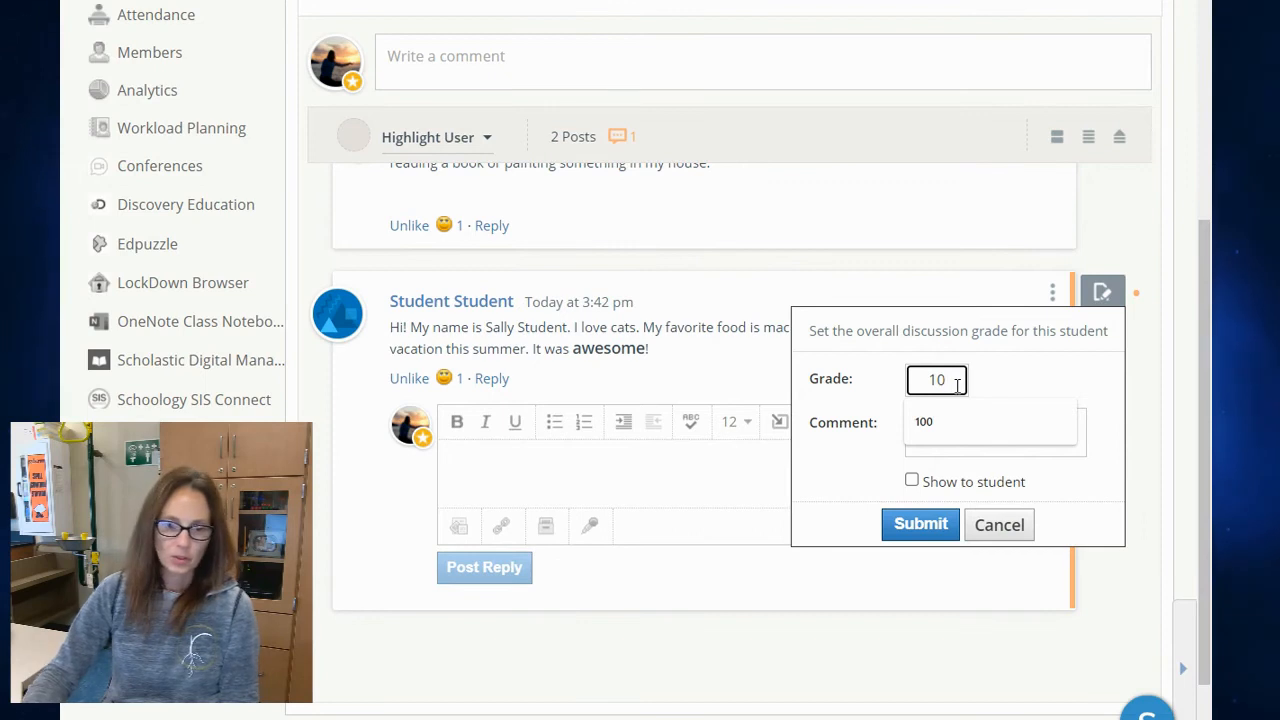
click(1021, 379)
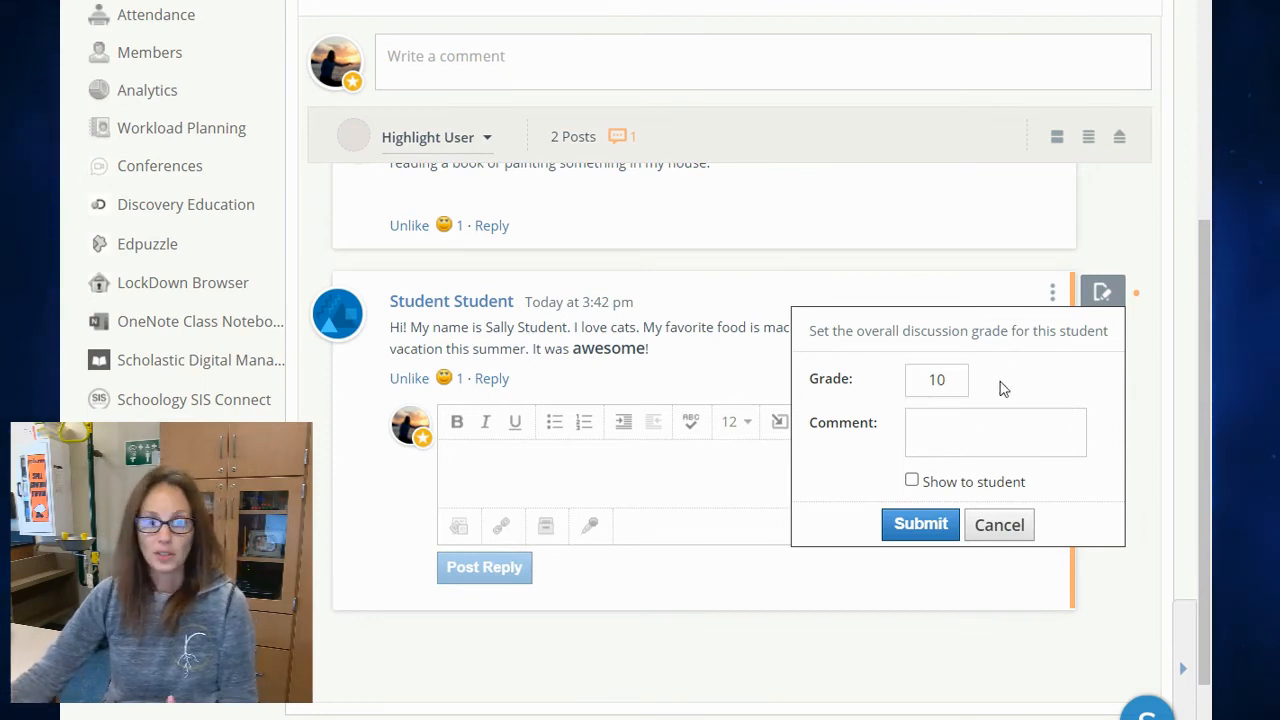
click(913, 520)
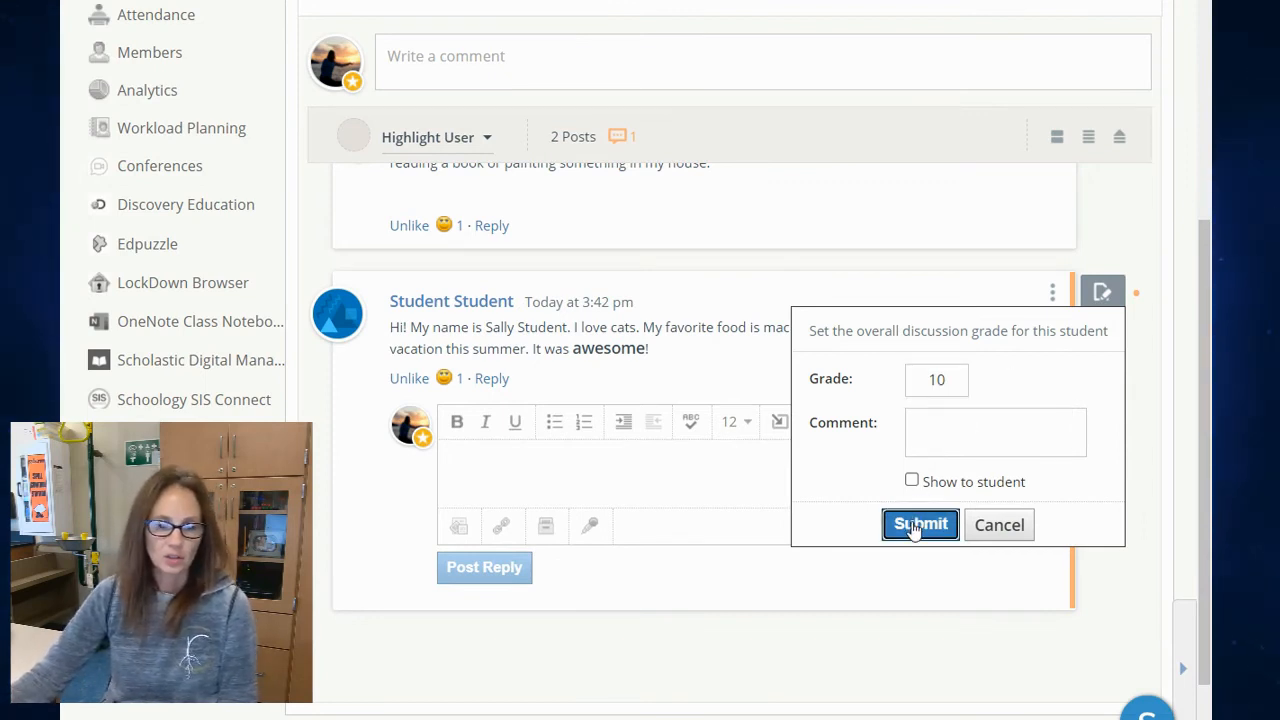
click(1053, 296)
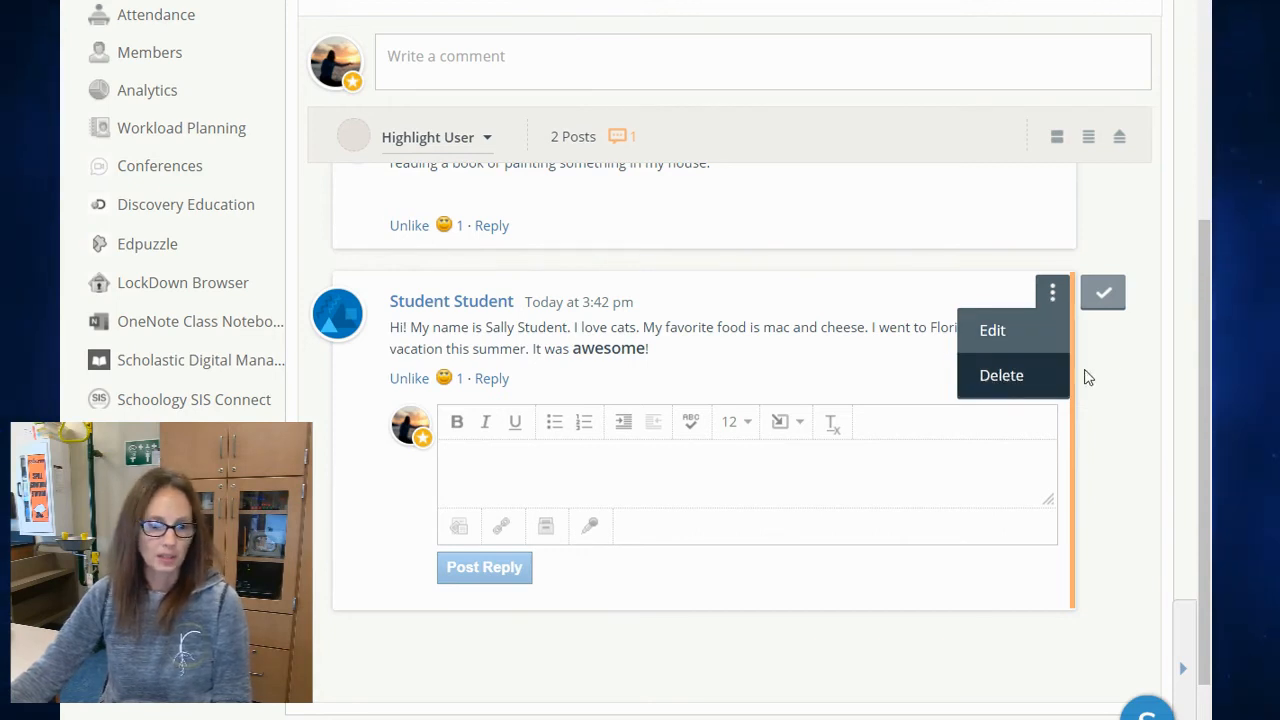
- Check the list of users who have and have not posted, and highlight the student account's posts in the discussion
scroll(1020, 488, up, 2)
scroll(1018, 490, up, 2)
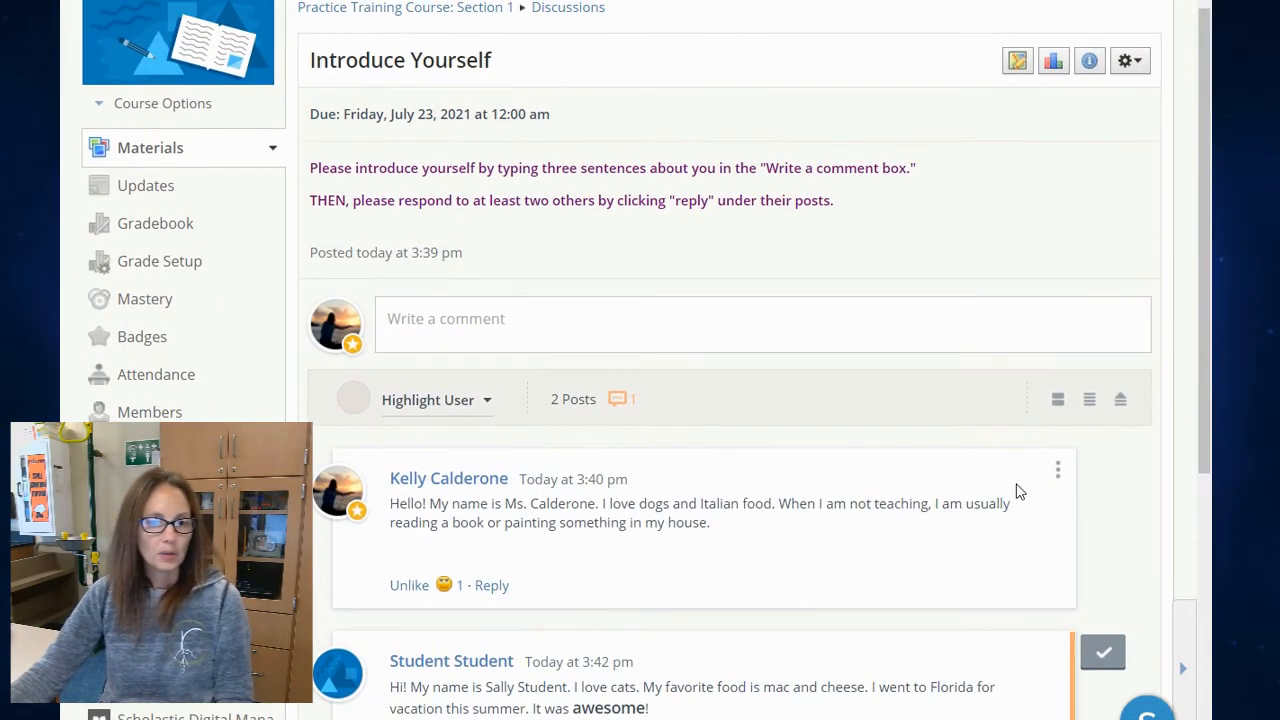
click(445, 405)
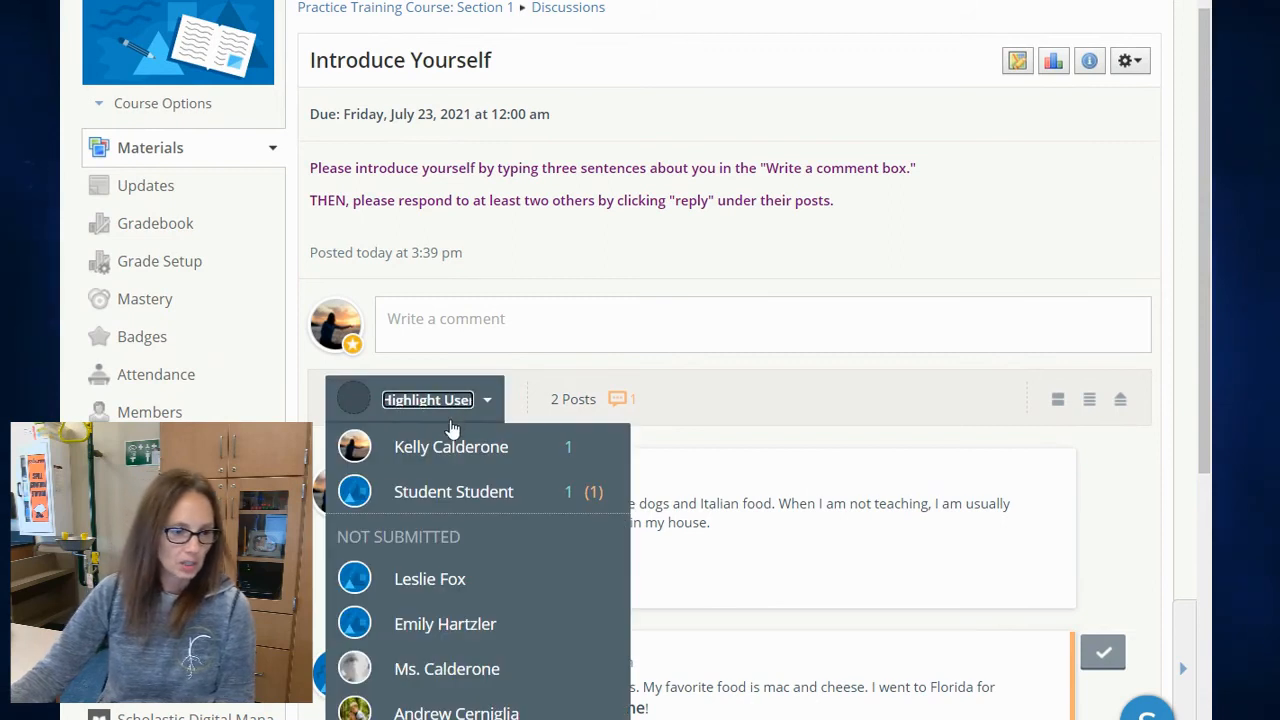
scroll(470, 480, down, 1)
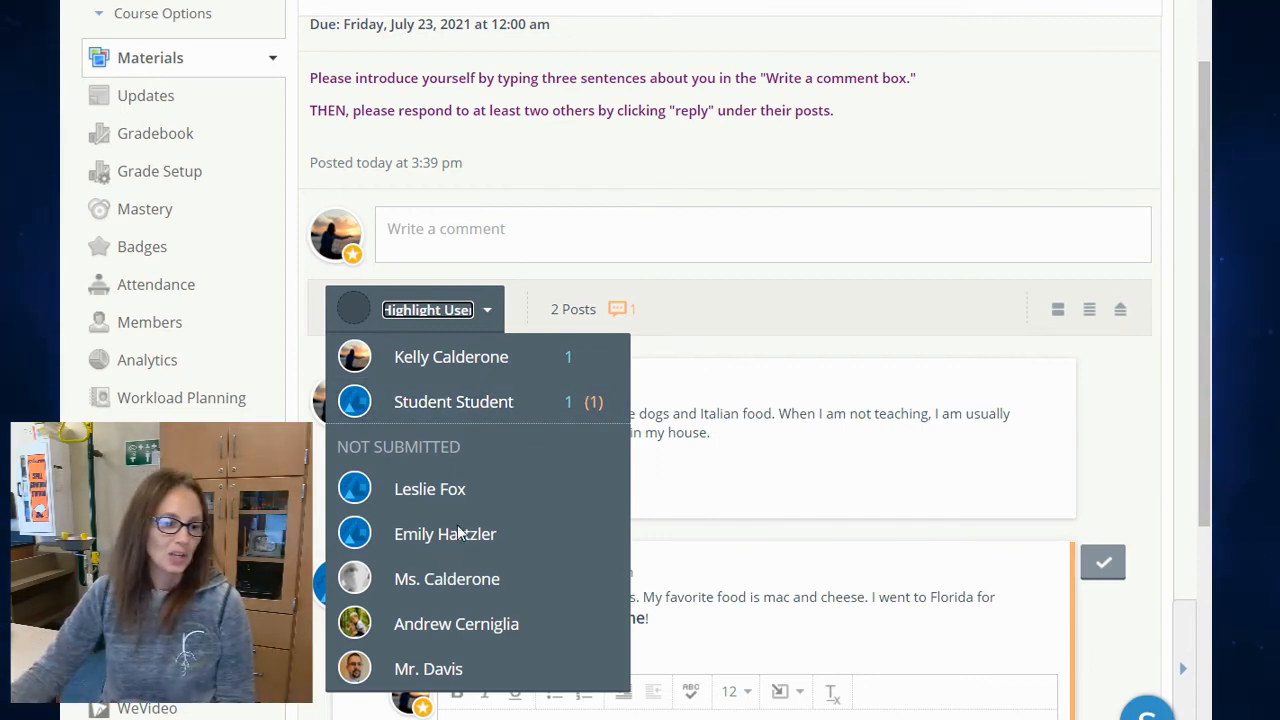
click(470, 404)
scroll(698, 455, down, 2)
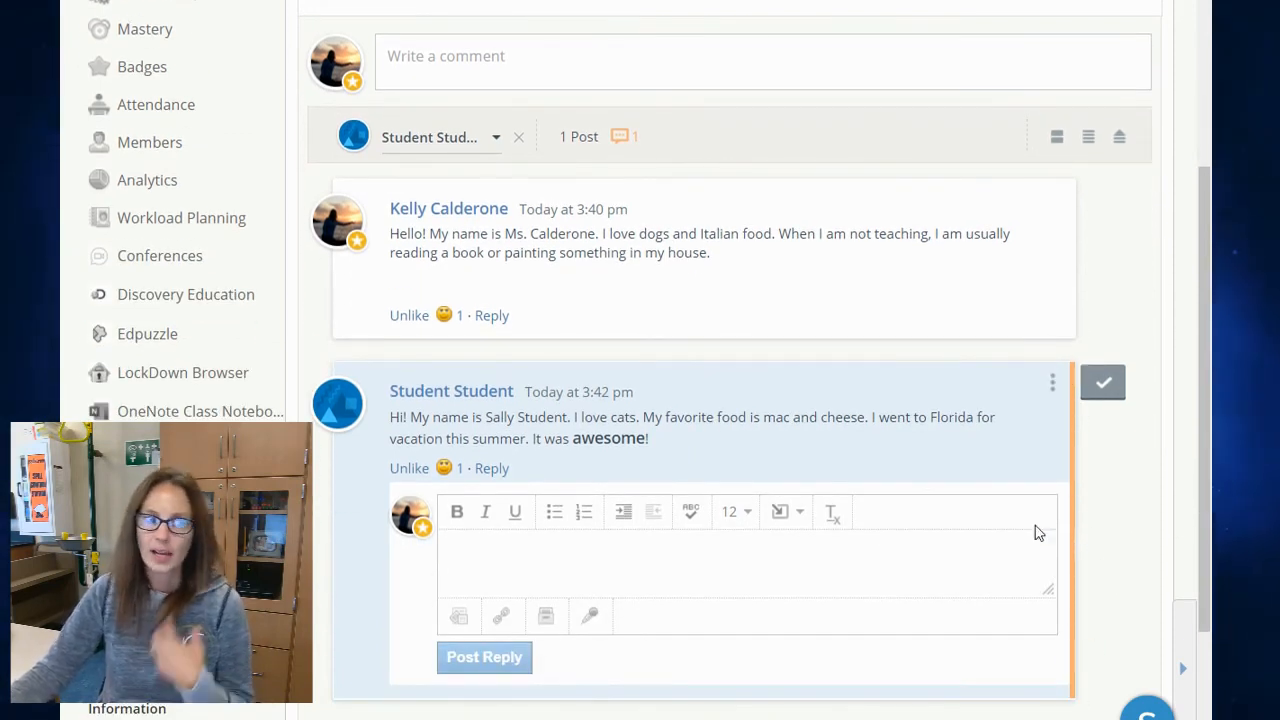
- Edit the discussion grades for the class, giving the first two listed students 8 and the third 10, and save them
scroll(997, 495, up, 3)
scroll(997, 495, up, 1)
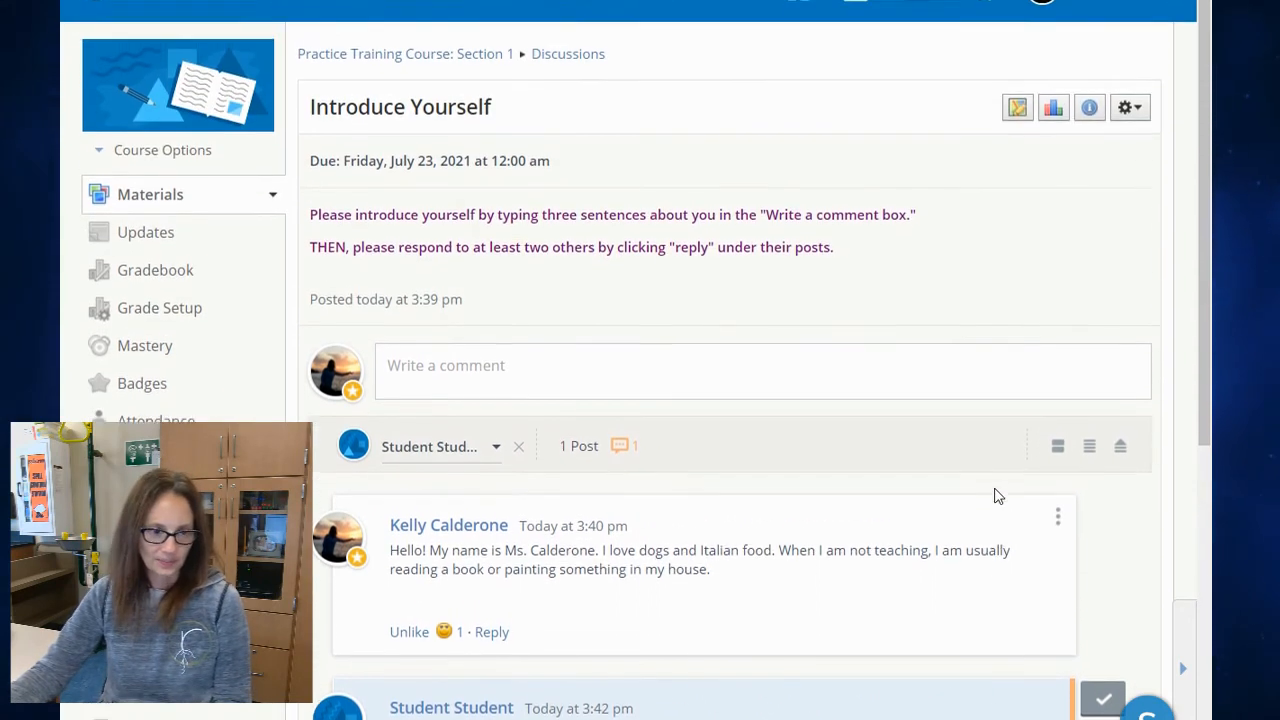
scroll(997, 495, down, 2)
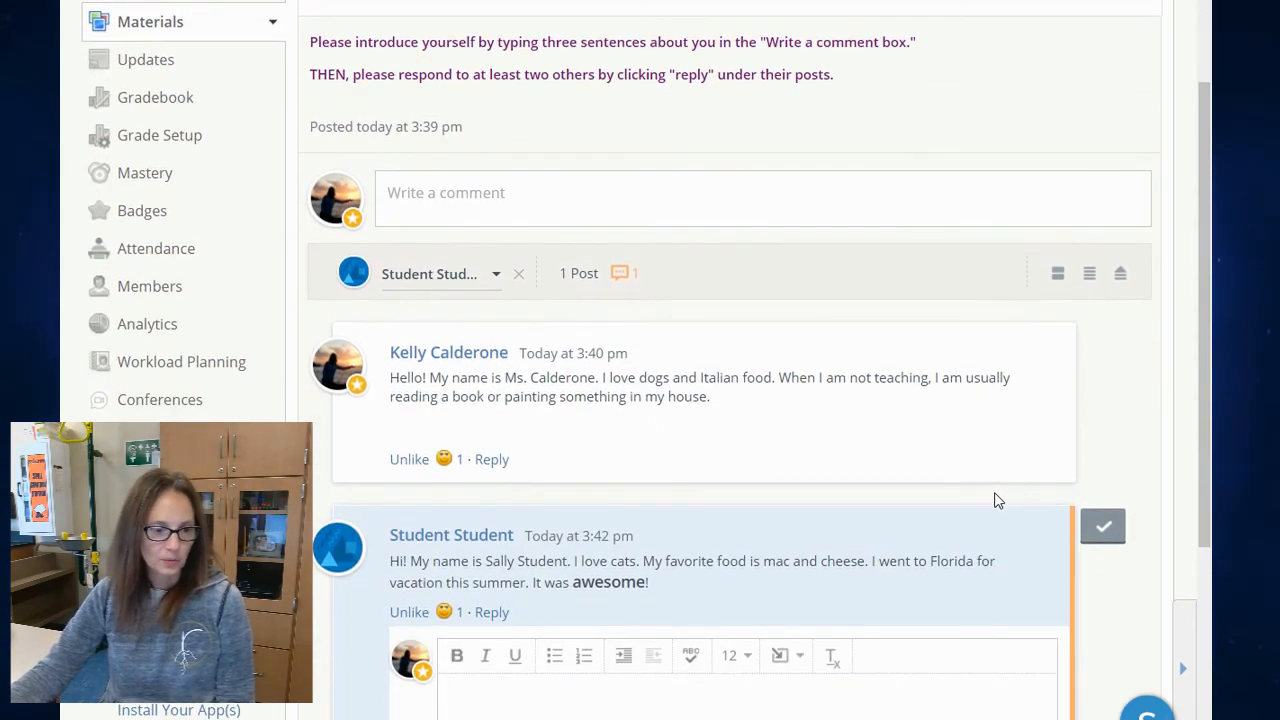
scroll(997, 500, up, 2)
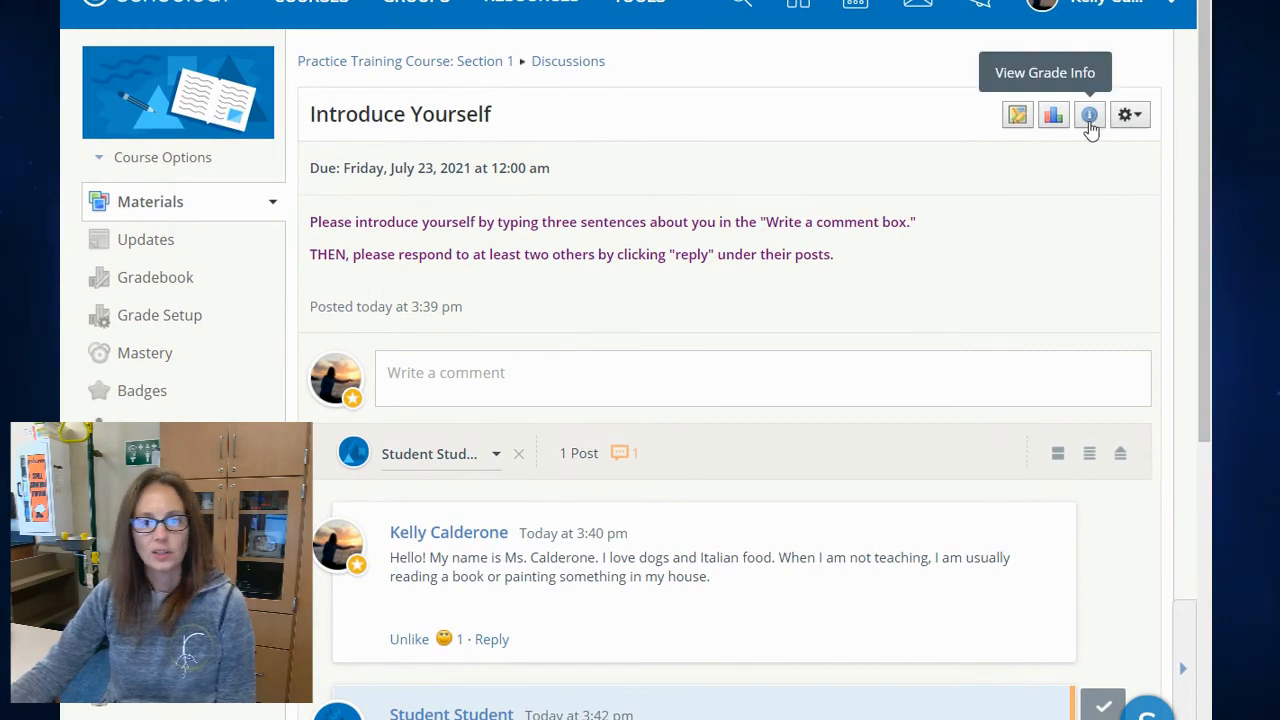
click(1017, 117)
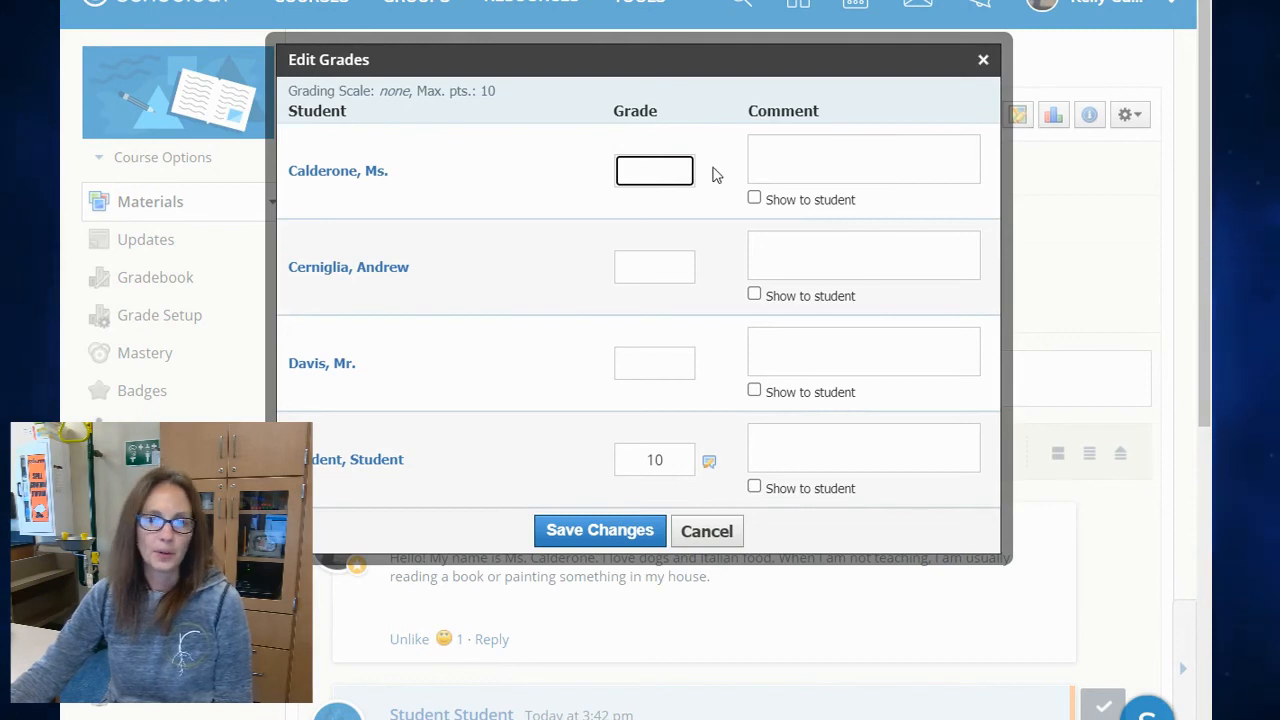
scroll(640, 240, down, 1)
click(653, 179)
click(665, 275)
text(10)
click(680, 186)
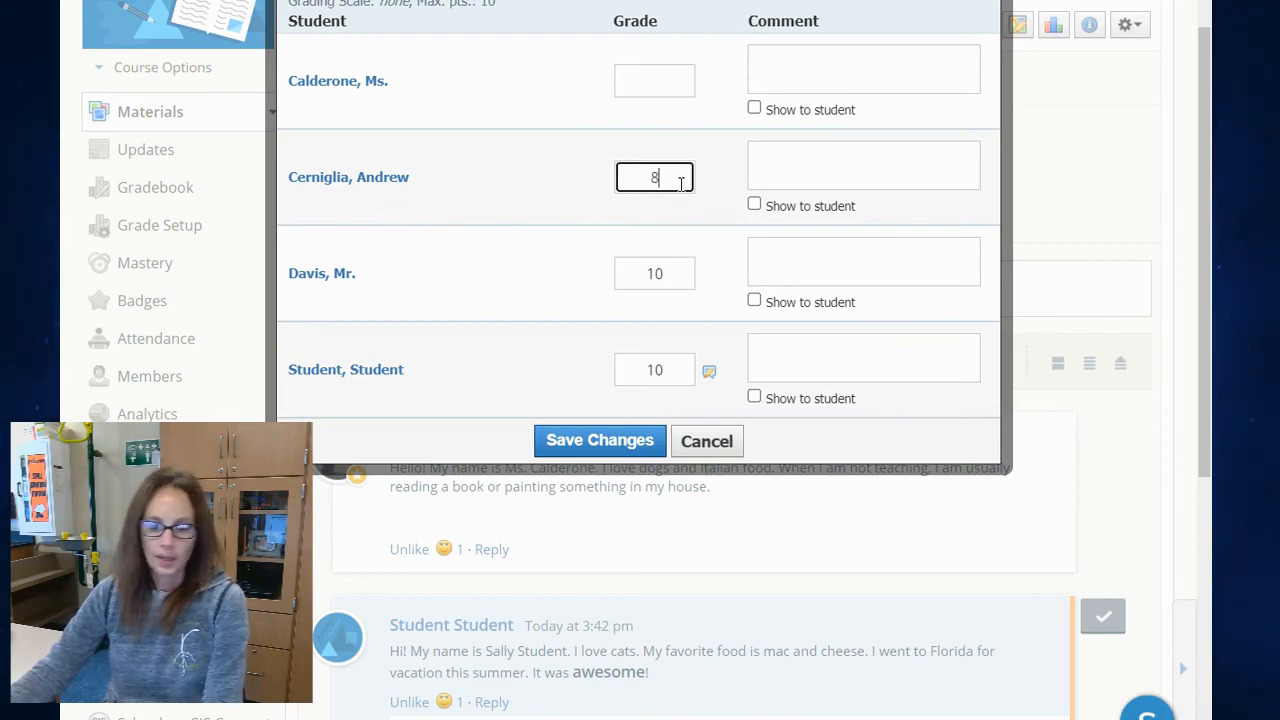
click(656, 78)
text(8)
click(623, 450)
- Open the Introduce Yourself discussion for editing and review its description, due date and grading settings
click(1135, 117)
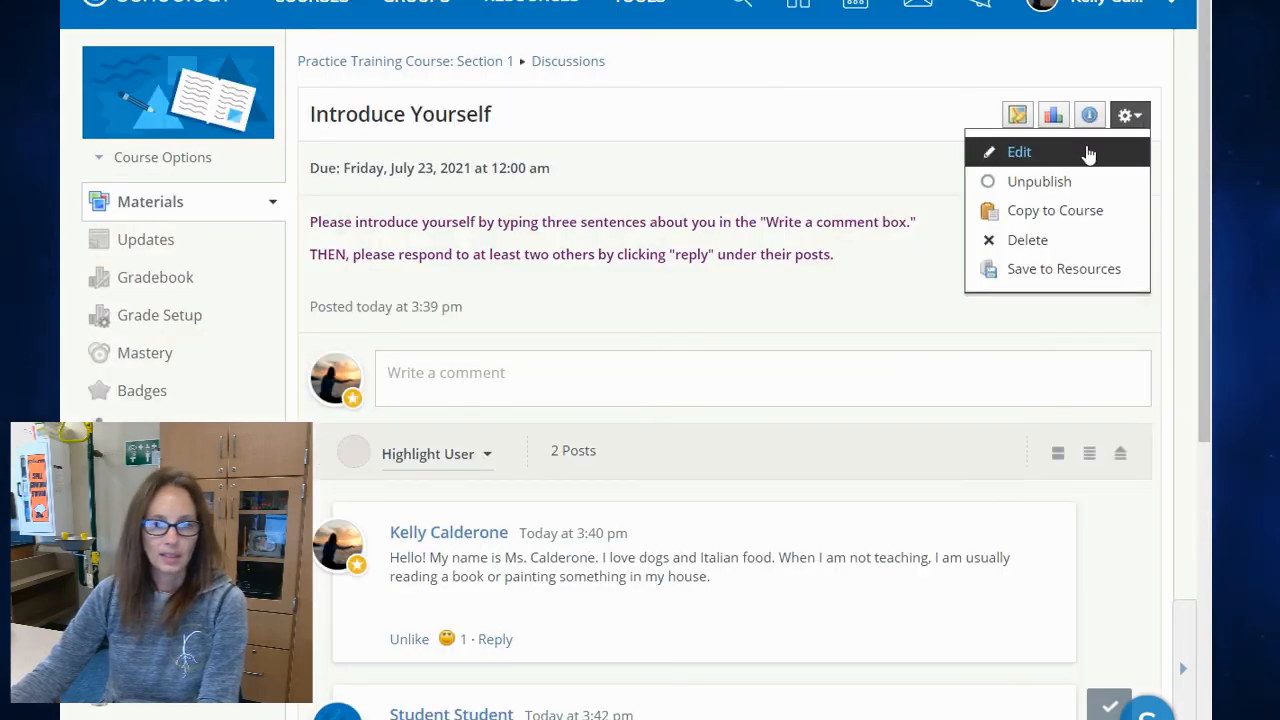
click(1019, 152)
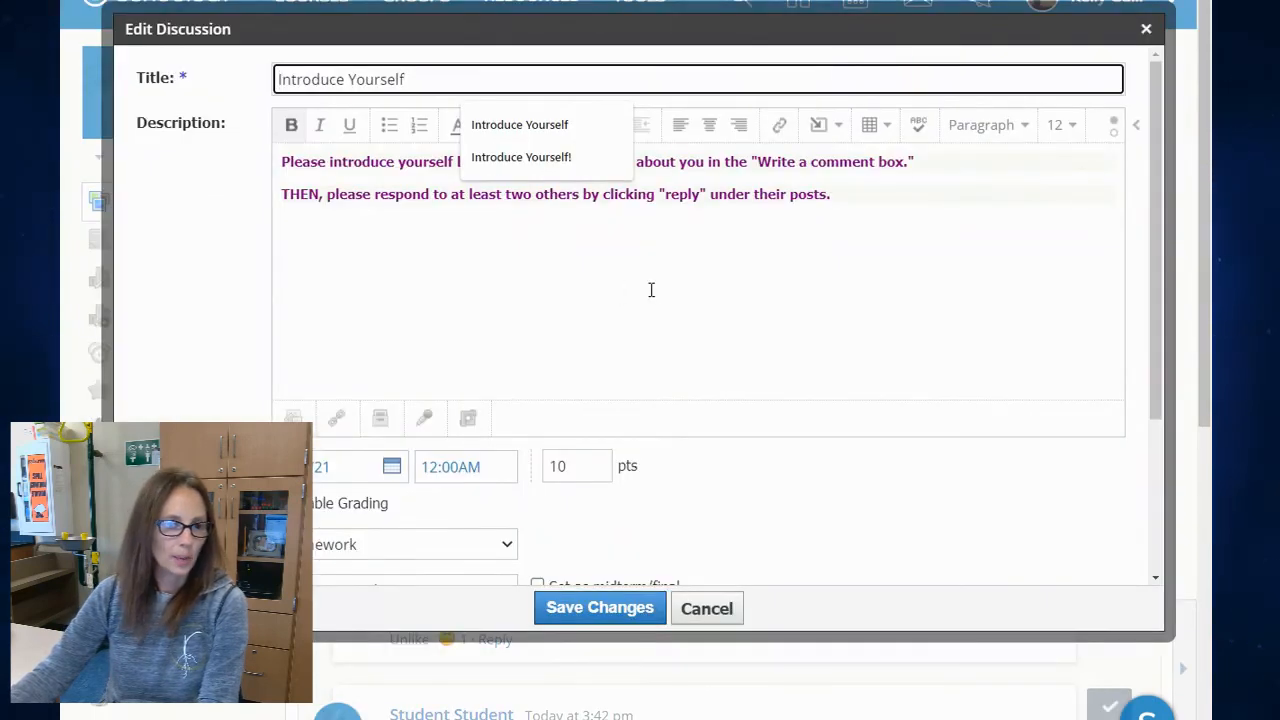
scroll(665, 450, down, 5)
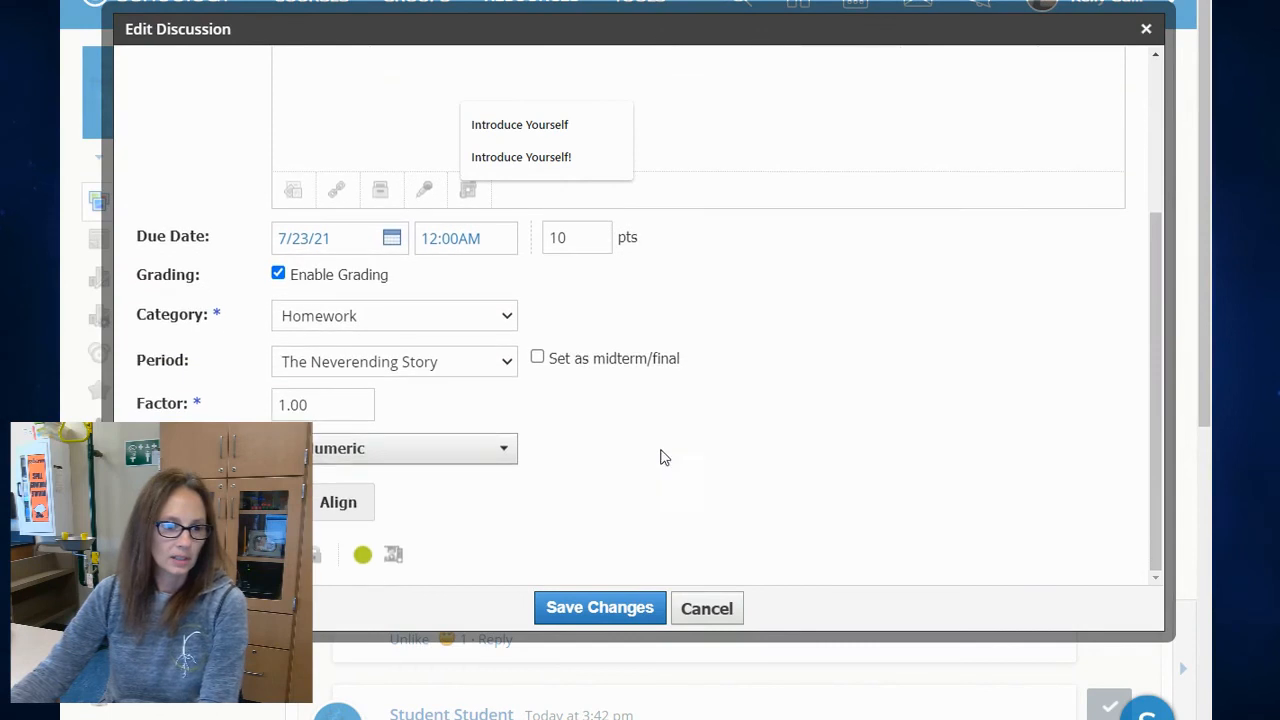